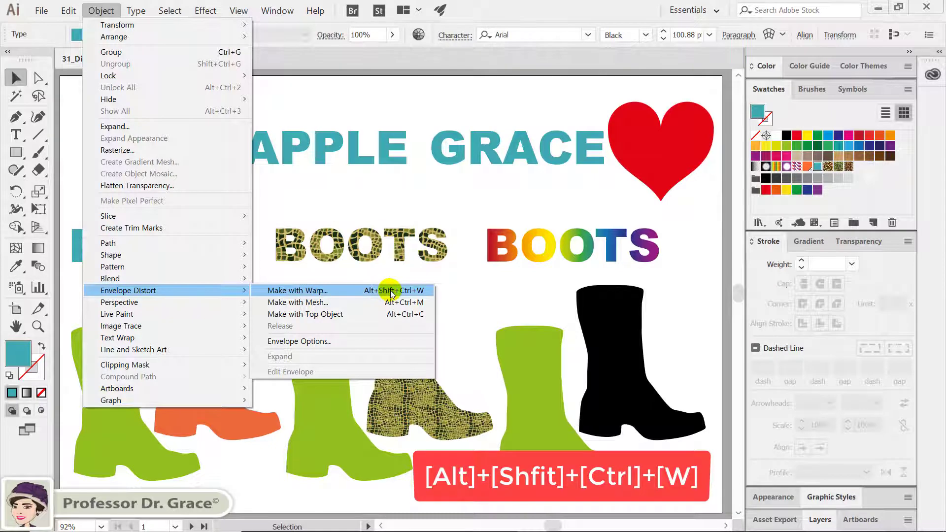
# Open the Make with Warp envelope options for the FISH text and move the dialog closer to the text
pyautogui.click(421, 292)
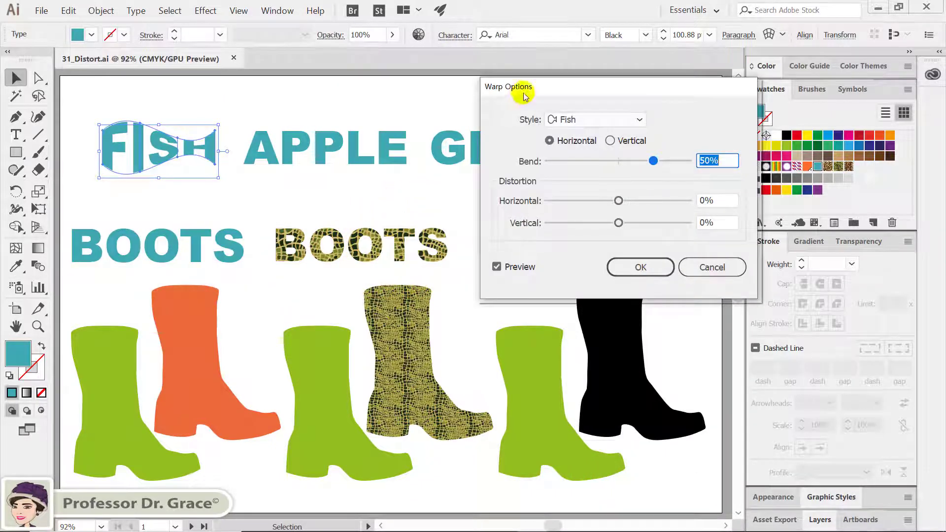
pyautogui.moveTo(552, 90); pyautogui.dragTo(328, 107)
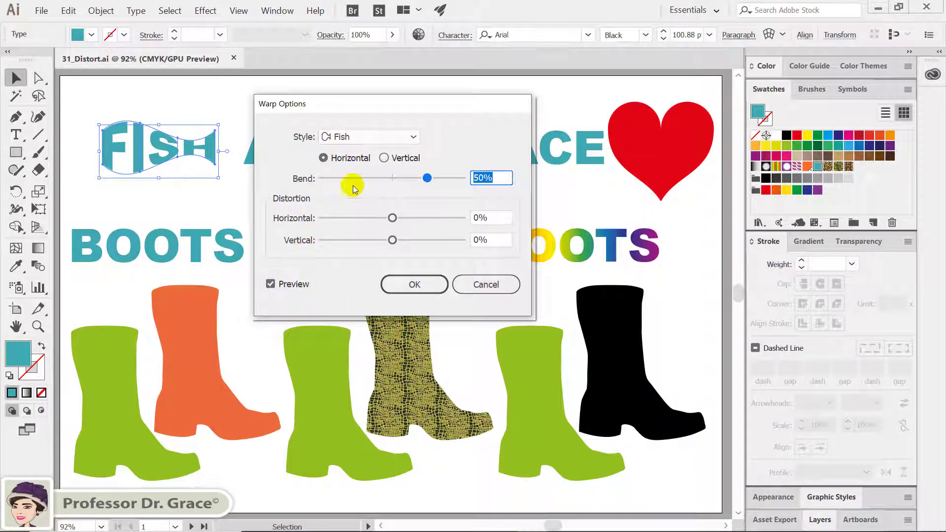
# Try the Arc Upper, Bulge, Shell Lower, Flag and Arc warp styles on the FISH text
pyautogui.click(417, 137)
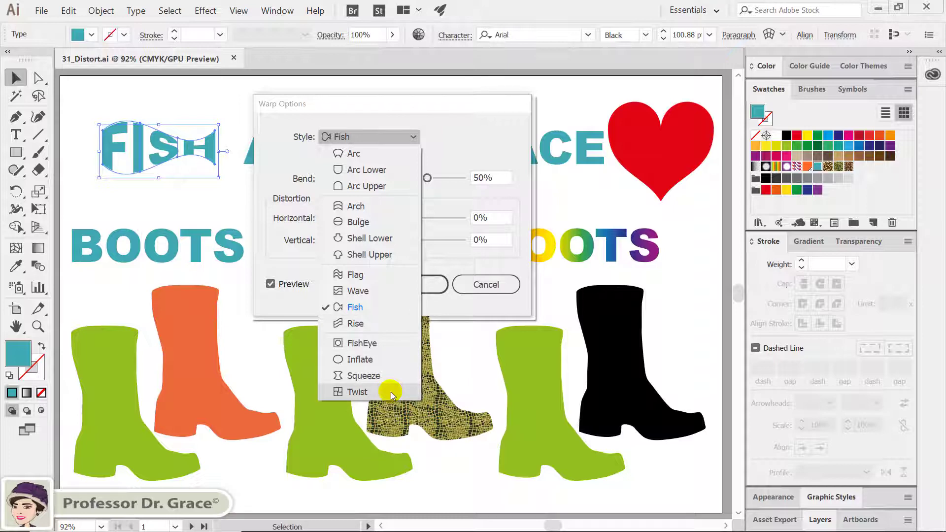
pyautogui.click(383, 188)
pyautogui.click(390, 137)
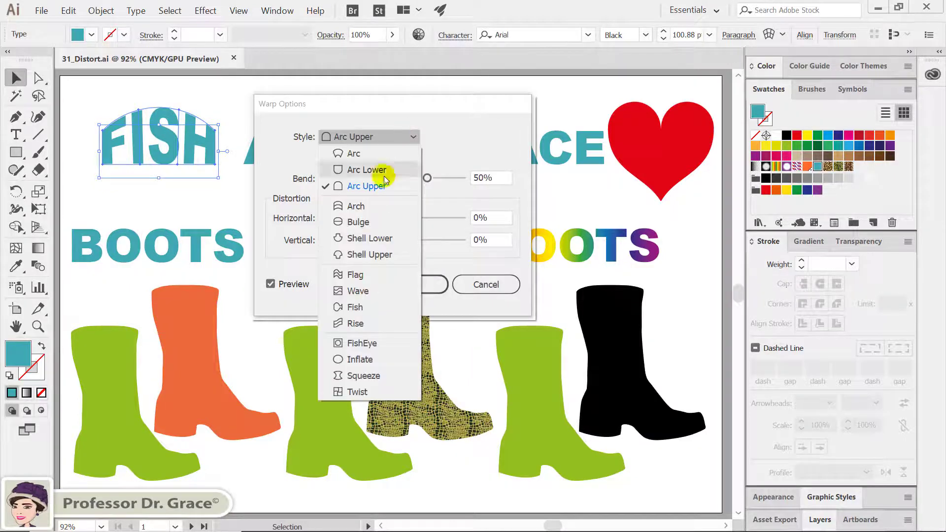
pyautogui.click(362, 222)
pyautogui.click(394, 137)
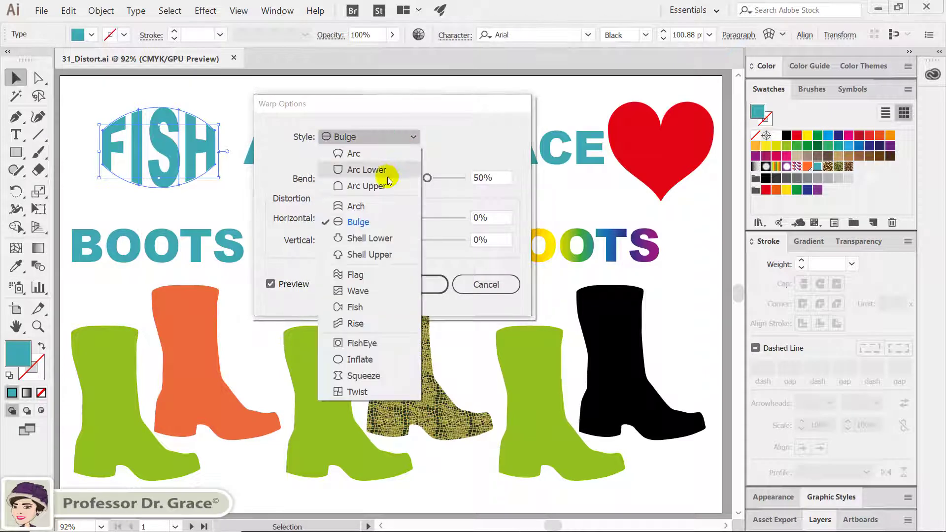
pyautogui.click(374, 239)
pyautogui.click(386, 140)
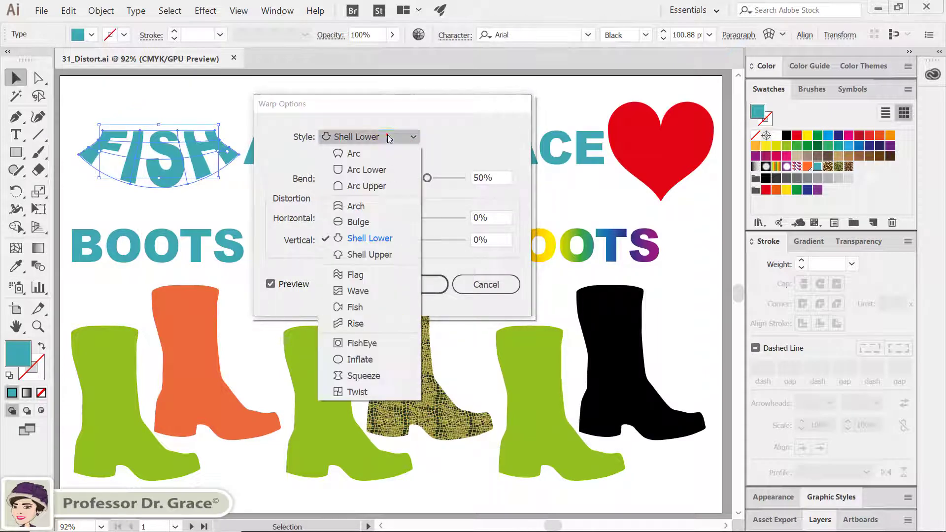
pyautogui.click(381, 270)
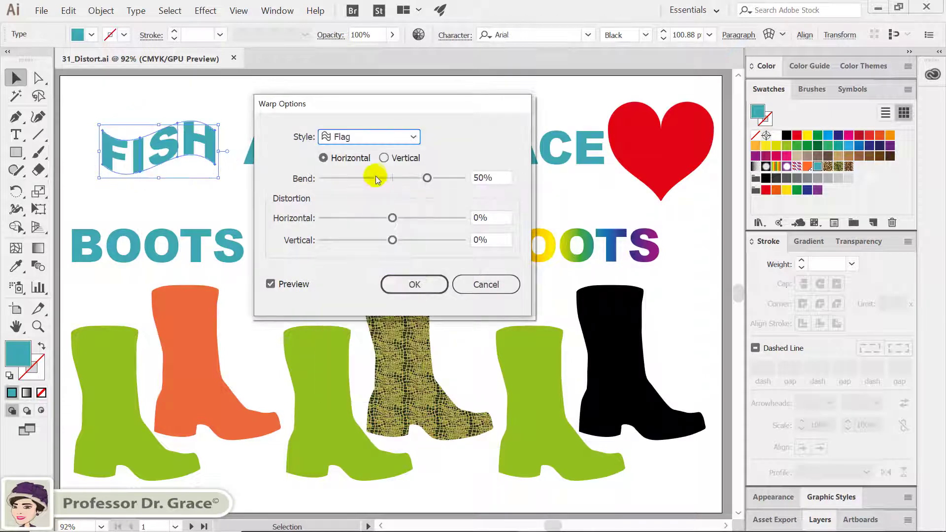
pyautogui.click(390, 137)
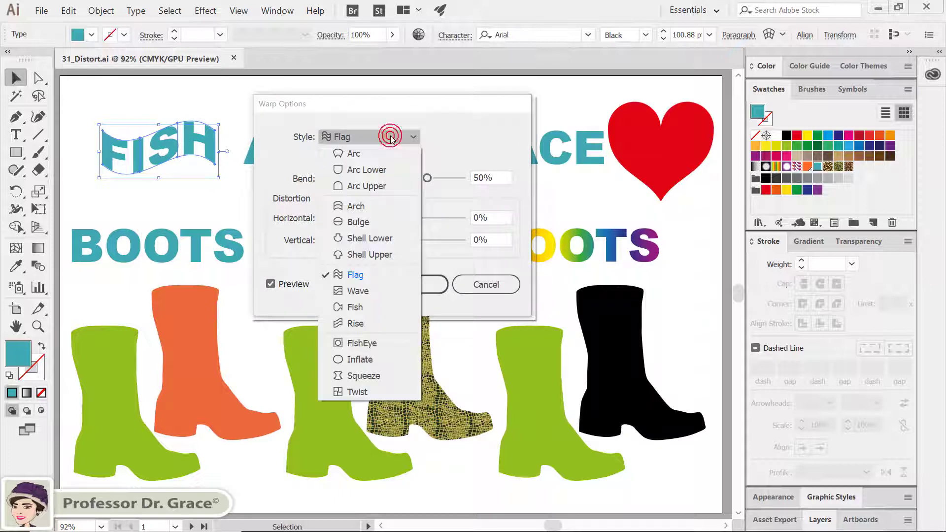
pyautogui.click(388, 151)
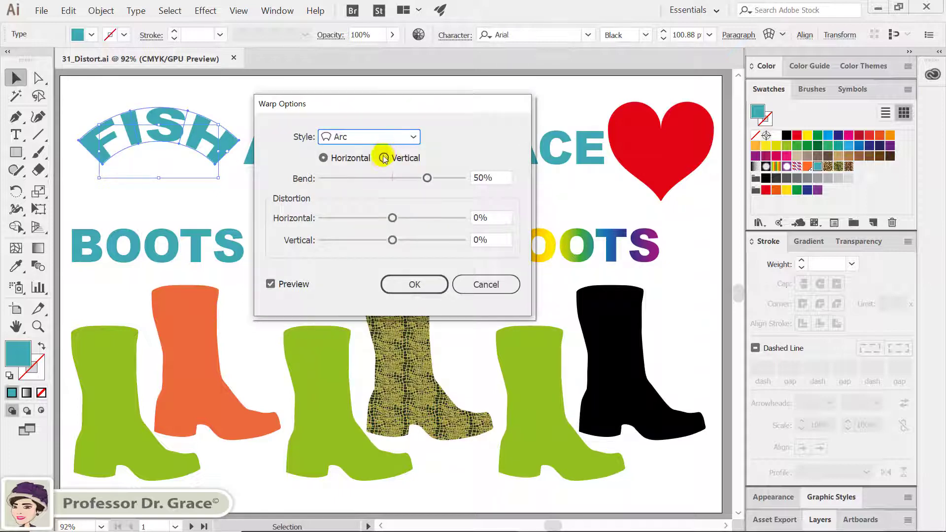
# Try a 54% bend with 76% horizontal and 42% vertical distortion on the Arc warp
pyautogui.moveTo(426, 177)
pyautogui.mouseDown()
pyautogui.moveTo(342, 182)
pyautogui.moveTo(428, 179)
pyautogui.mouseUp()
pyautogui.moveTo(392, 218); pyautogui.dragTo(444, 217)
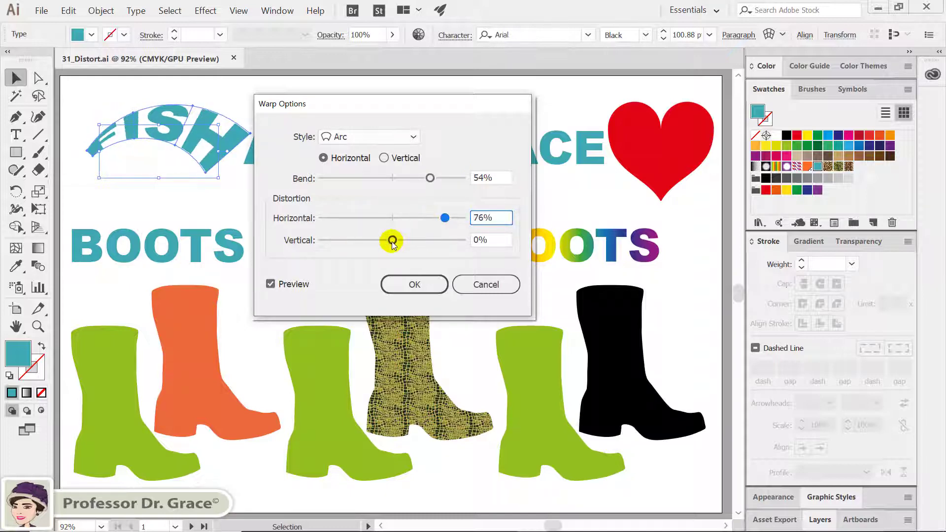
pyautogui.moveTo(391, 241); pyautogui.dragTo(427, 248)
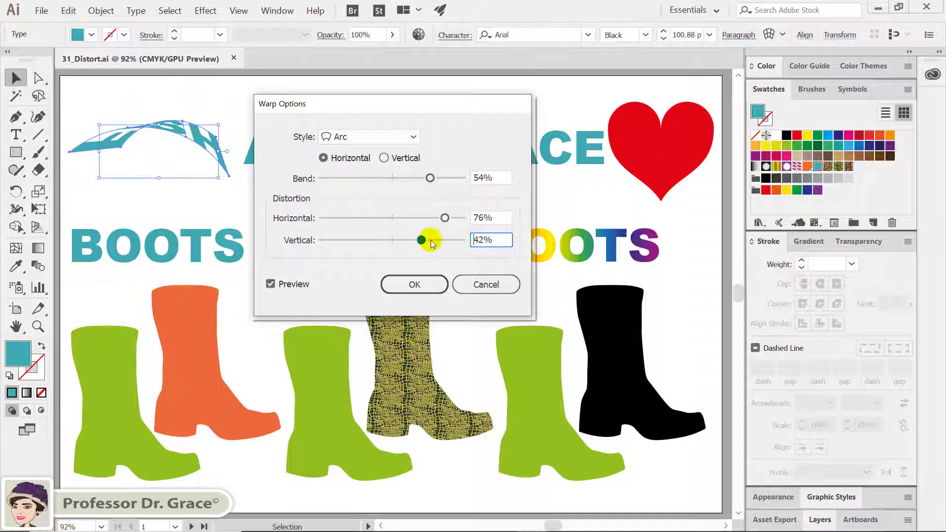
# Apply the Fish warp style to the FISH text with 50% bend and 0% horizontal and vertical distortion, and deselect it
pyautogui.click(398, 138)
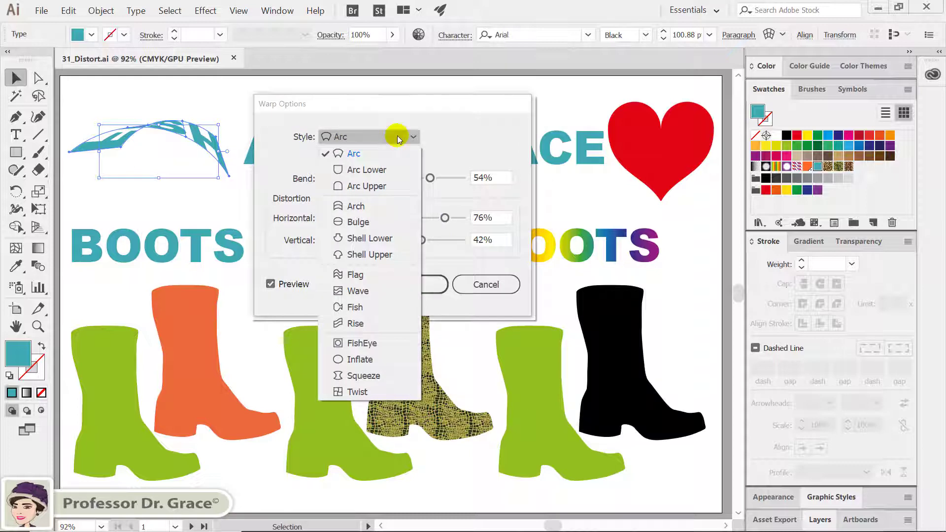
pyautogui.click(372, 306)
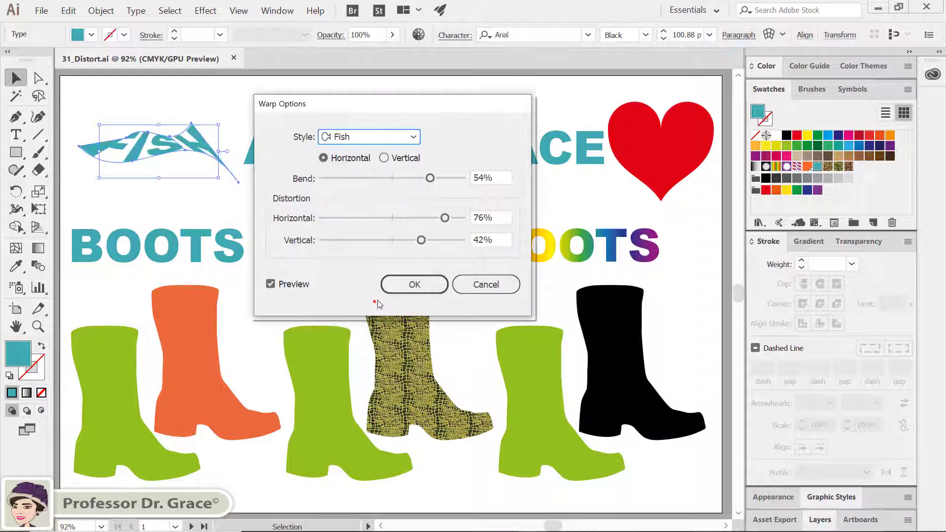
pyautogui.doubleClick(497, 177)
pyautogui.write('50')
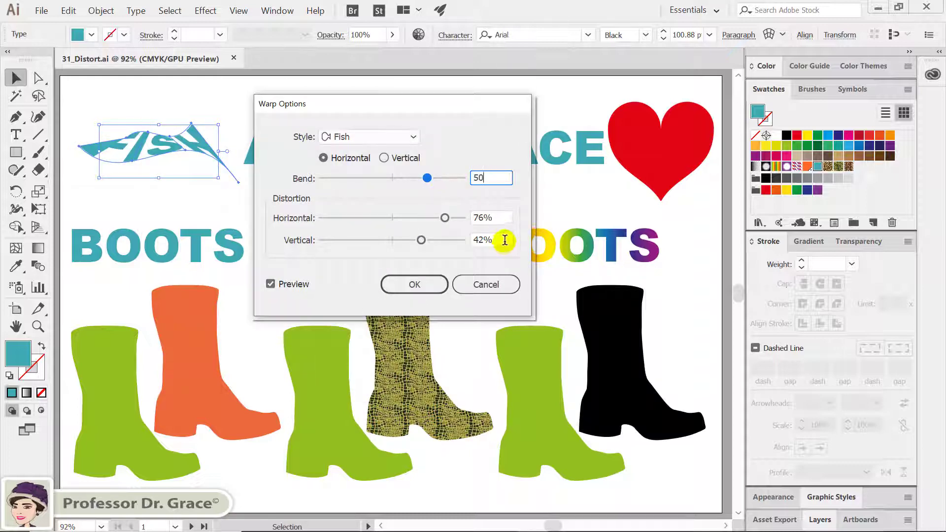
pyautogui.doubleClick(495, 218)
pyautogui.write('0')
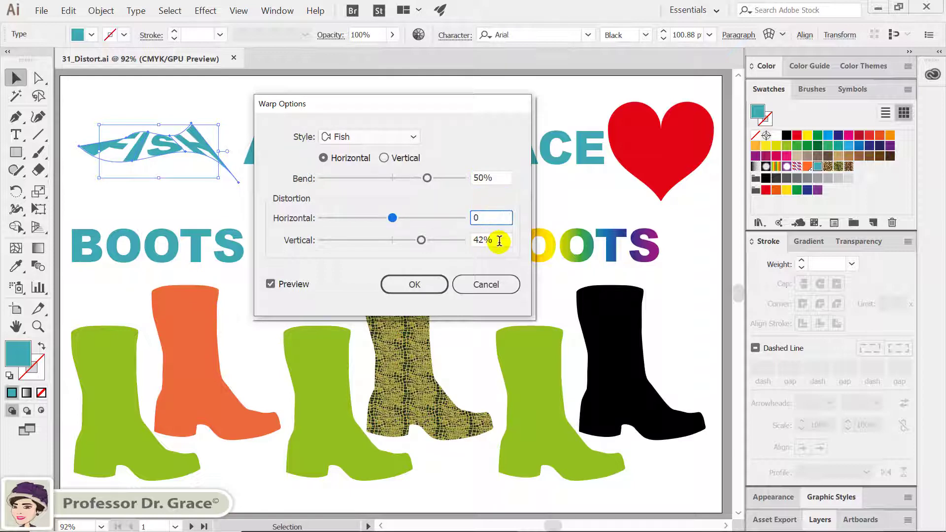
pyautogui.doubleClick(499, 241)
pyautogui.write('0')
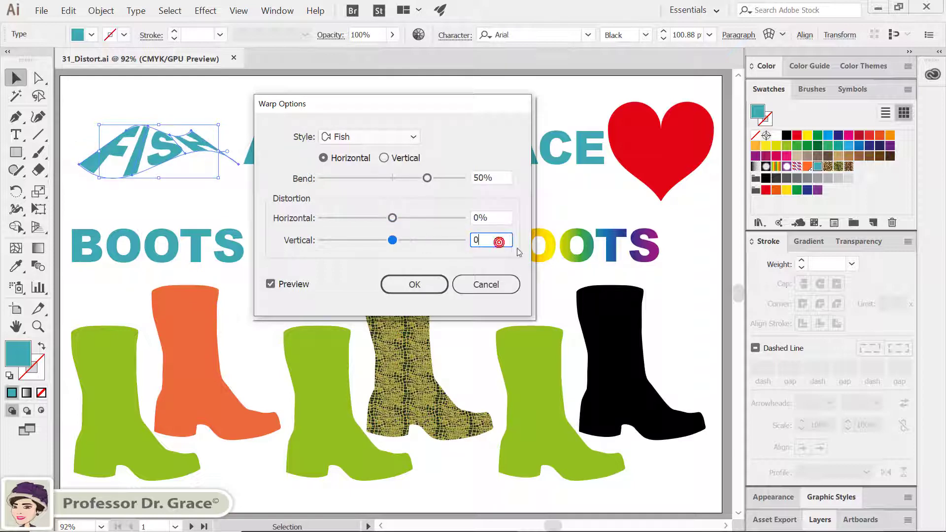
pyautogui.click(429, 285)
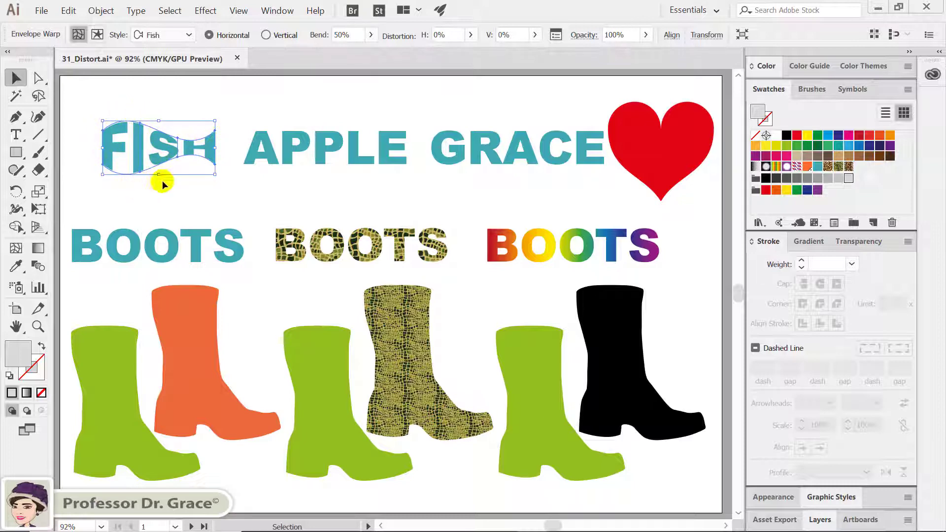
pyautogui.click(178, 196)
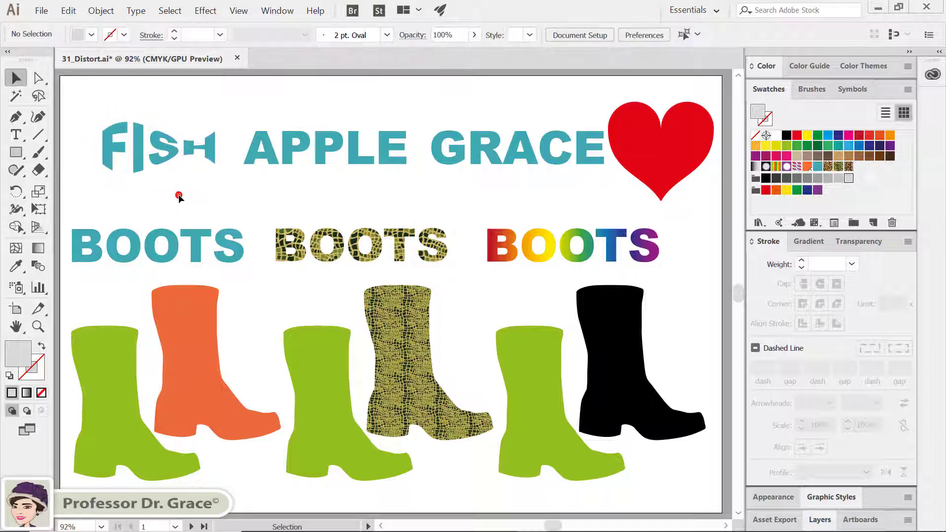
# Insert BIG before FISH inside the warped text so it reads BIGFISH, and exit isolation mode
pyautogui.doubleClick(133, 160)
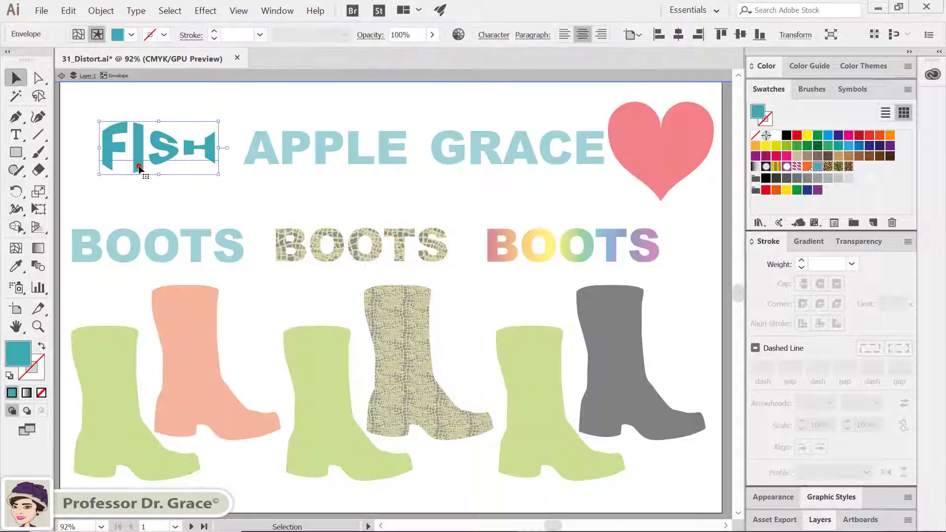
pyautogui.doubleClick(109, 162)
pyautogui.click(109, 162)
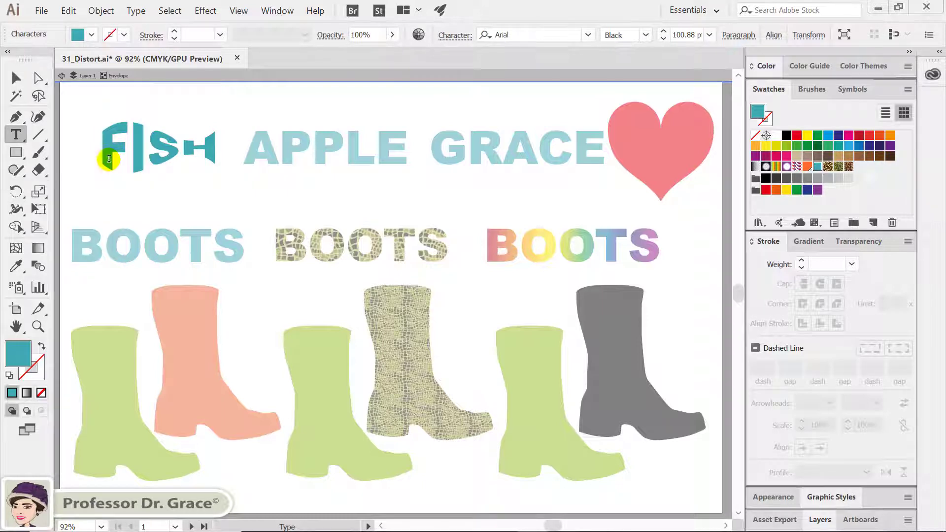
pyautogui.write('BIG')
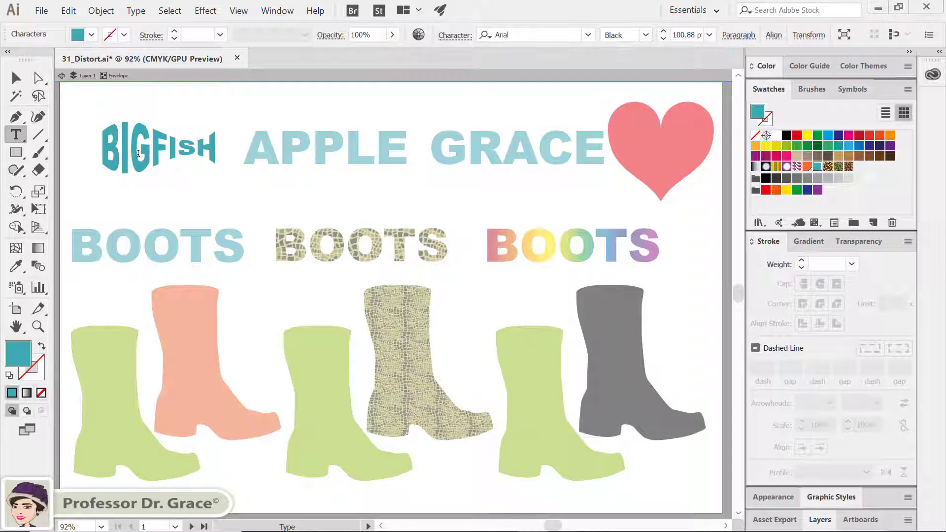
pyautogui.hotkey('ctrl', 'a')
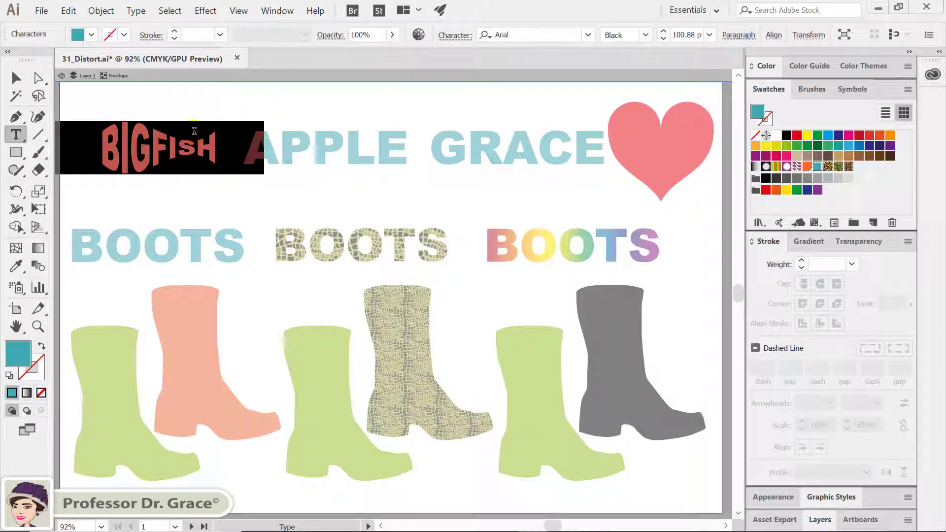
pyautogui.keyDown('ctrl'); pyautogui.click(201, 98); pyautogui.keyUp('ctrl')
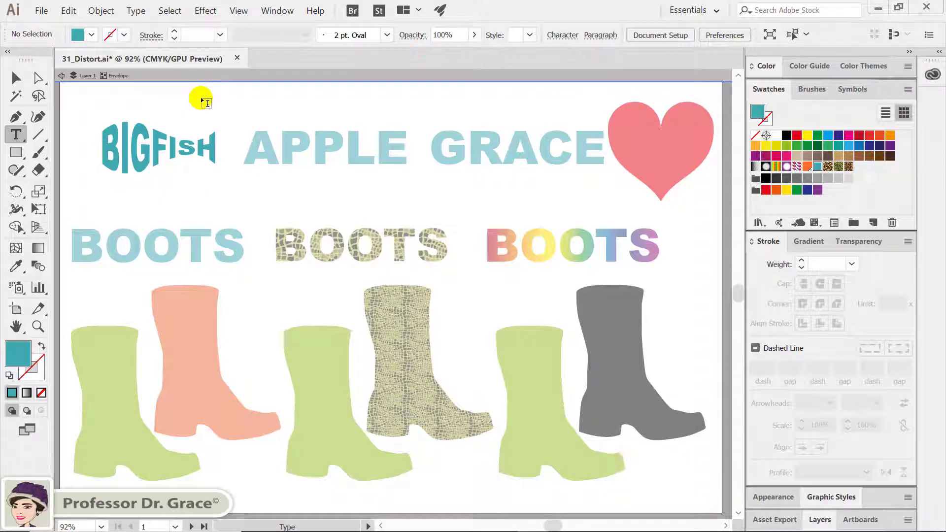
pyautogui.press('Escape')
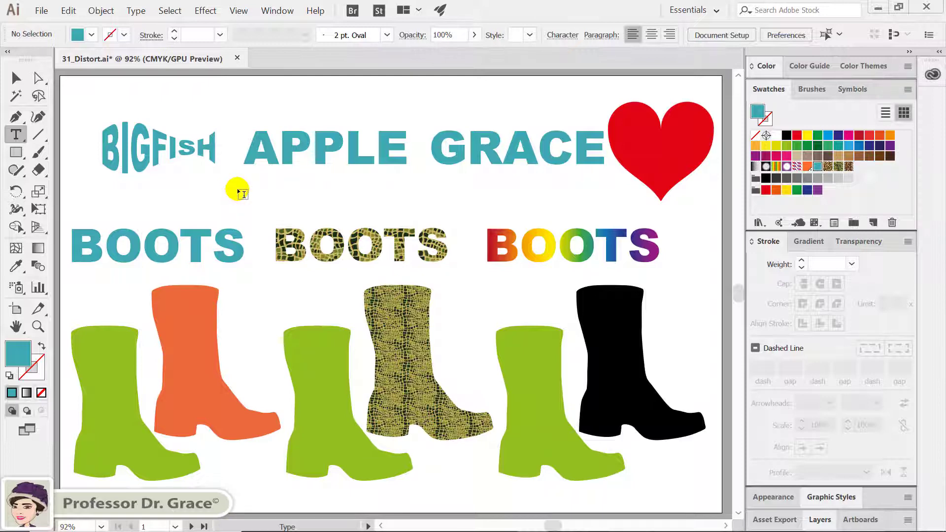
pyautogui.press('v')
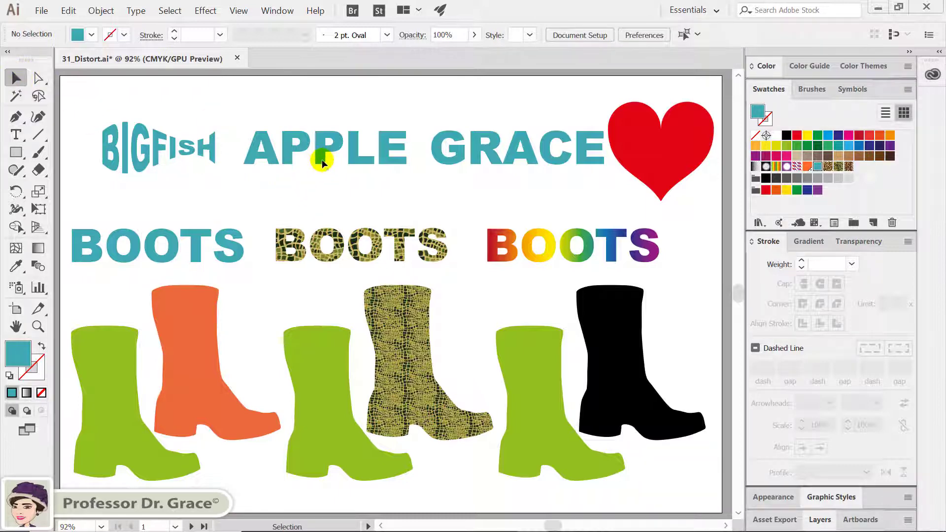
# Apply an envelope mesh with 4 rows and 4 columns to the APPLE text, with preview enabled
pyautogui.click(321, 158)
pyautogui.click(101, 10)
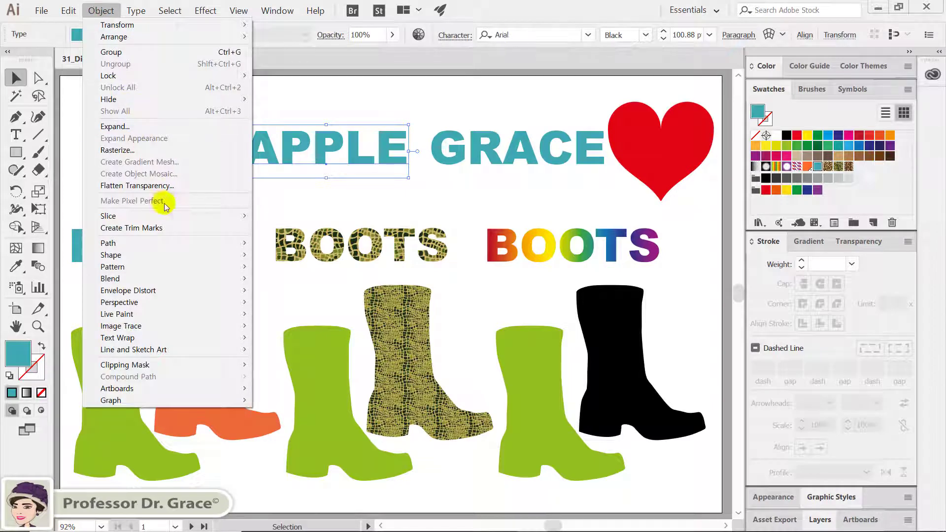
pyautogui.moveTo(186, 290)
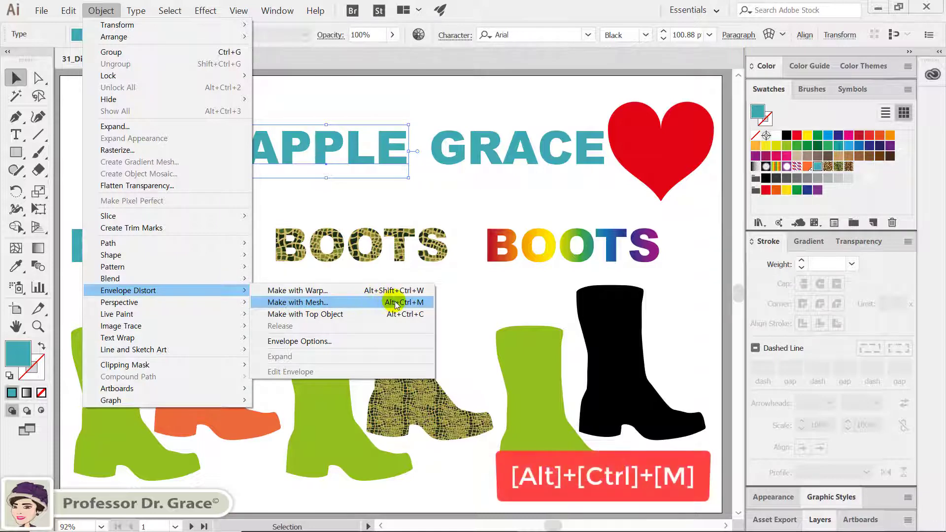
pyautogui.click(420, 302)
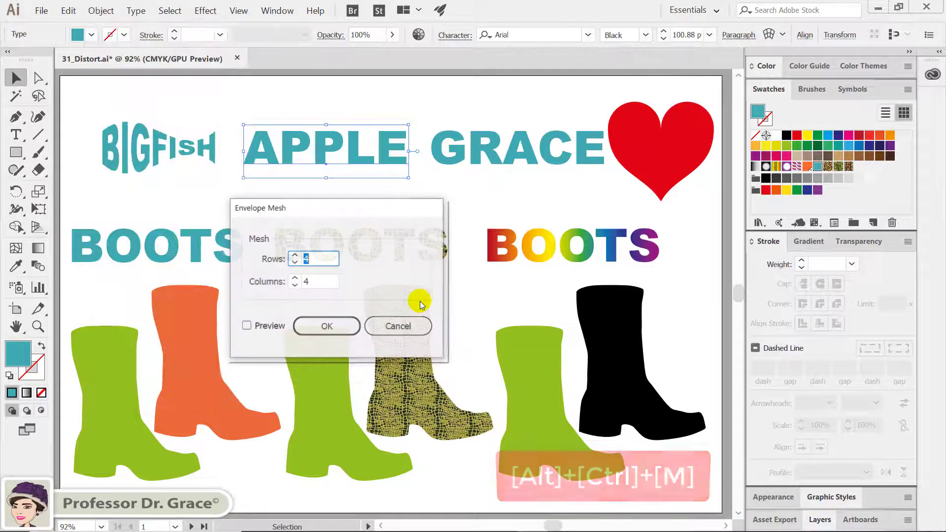
pyautogui.click(257, 328)
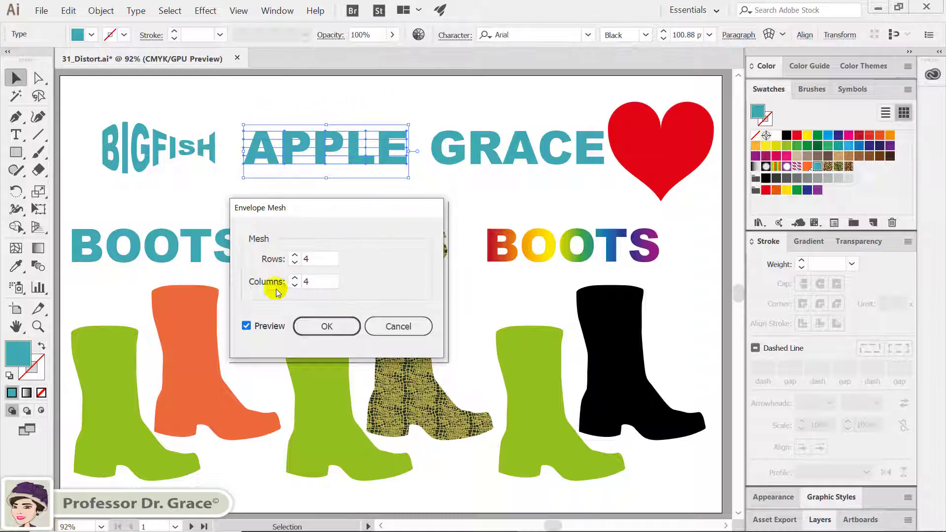
pyautogui.click(315, 325)
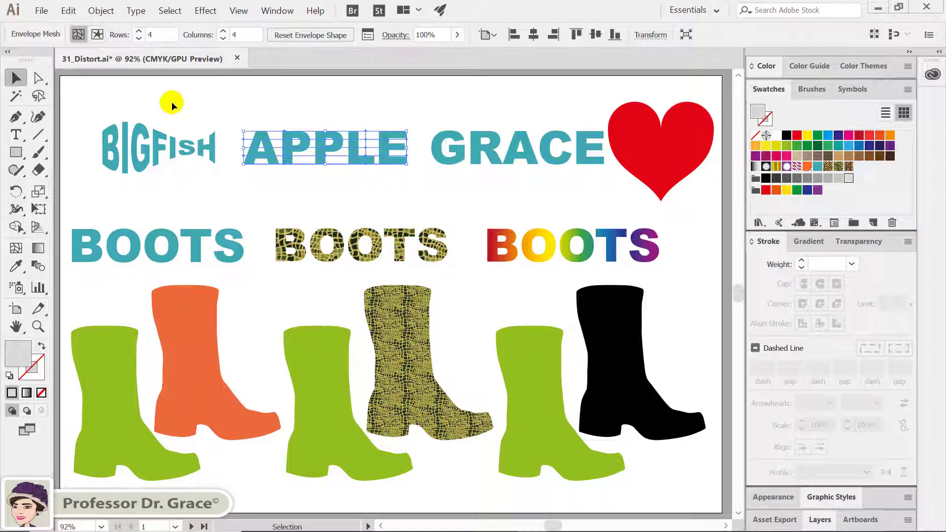
# Raise the second and fourth mesh points on the APPLE envelope's upper edge together by about 25 mm to form two peaks
pyautogui.click(39, 78)
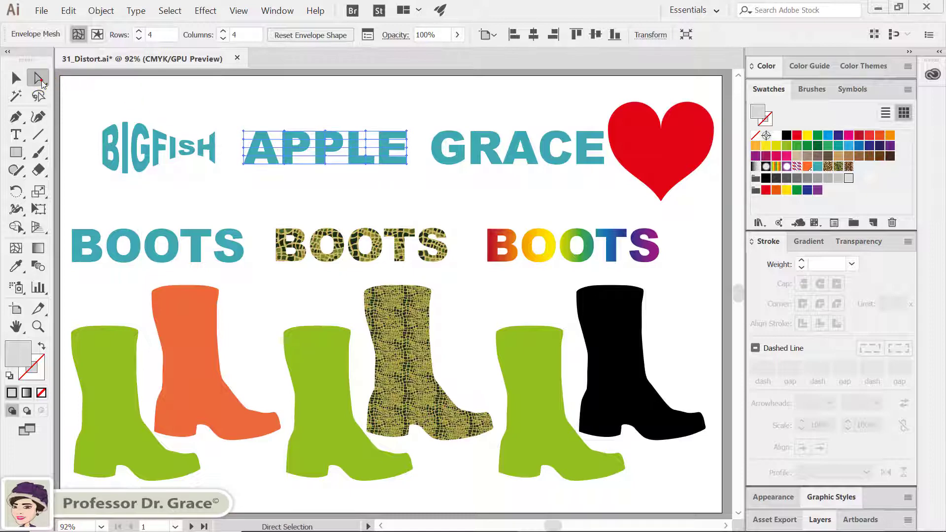
pyautogui.keyDown('shift'); pyautogui.click(289, 134); pyautogui.keyUp('shift')
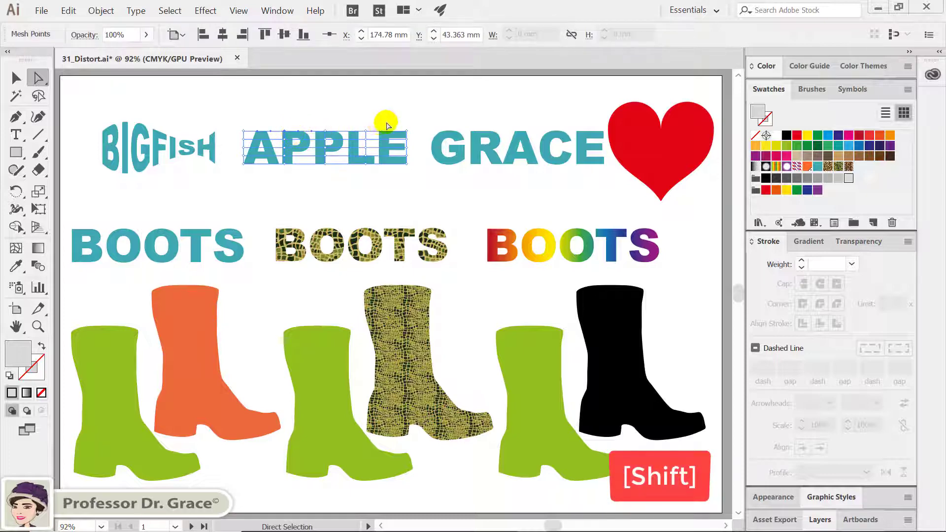
pyautogui.keyDown('shift'); pyautogui.click(366, 131); pyautogui.keyUp('shift')
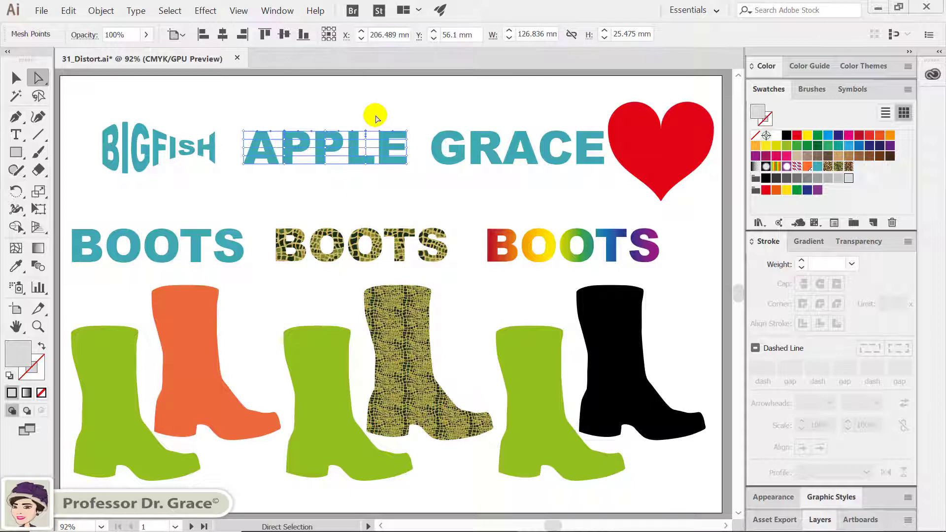
pyautogui.hotkey('shift', 'Up')
pyautogui.hotkey('shift', 'Up')
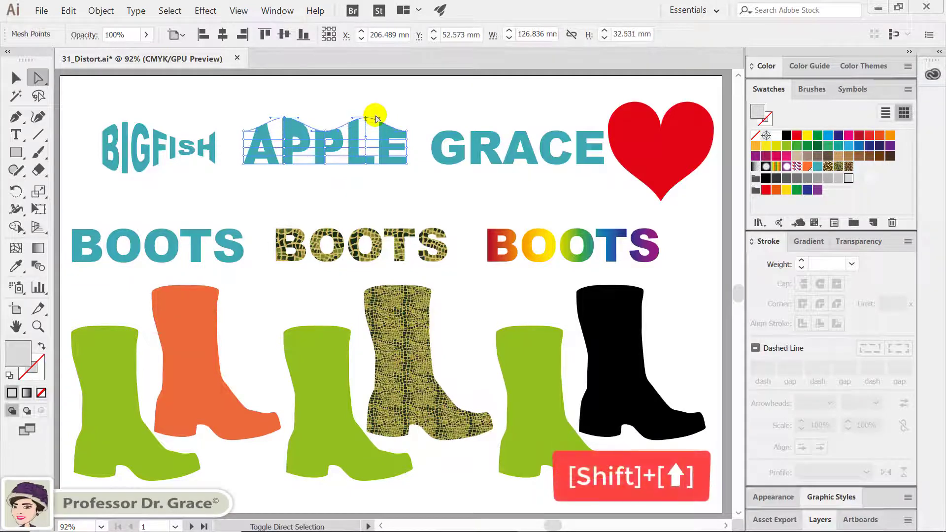
pyautogui.hotkey('shift', 'Up')
pyautogui.hotkey('shift', 'Up')
pyautogui.hotkey('shift', 'Up')
pyautogui.hotkey('shift', 'Up')
pyautogui.hotkey('shift', 'Up')
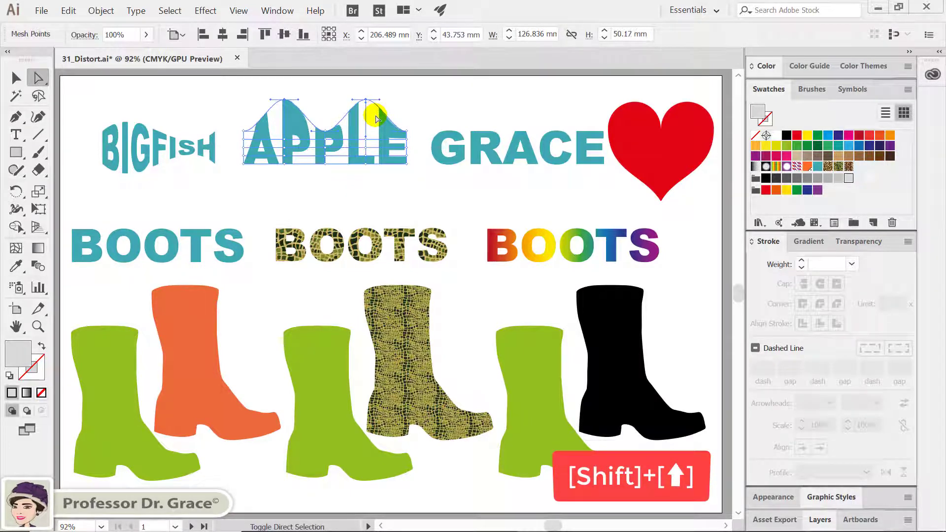
# Lower the second and fourth mesh points on the APPLE envelope's bottom edge together by about 7 mm, and deselect
pyautogui.keyDown('shift'); pyautogui.click(284, 163); pyautogui.keyUp('shift')
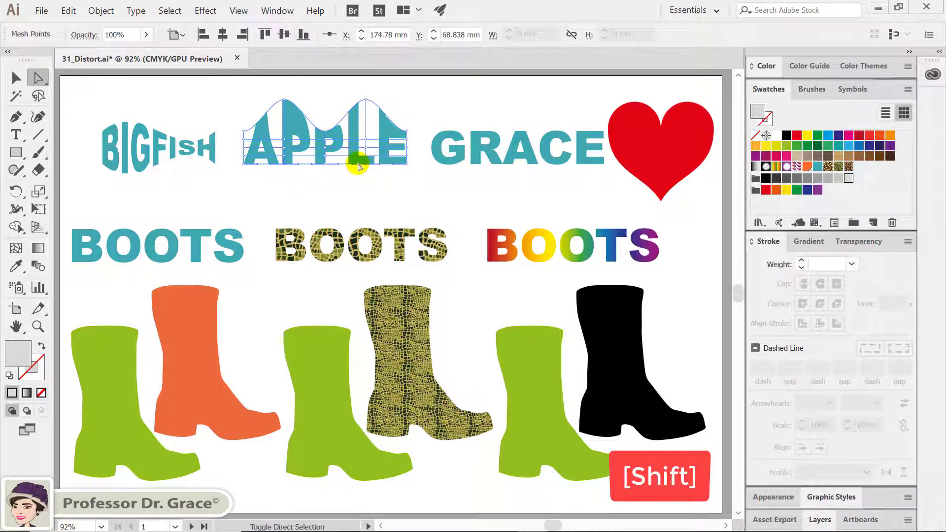
pyautogui.keyDown('shift'); pyautogui.click(358, 165); pyautogui.keyUp('shift')
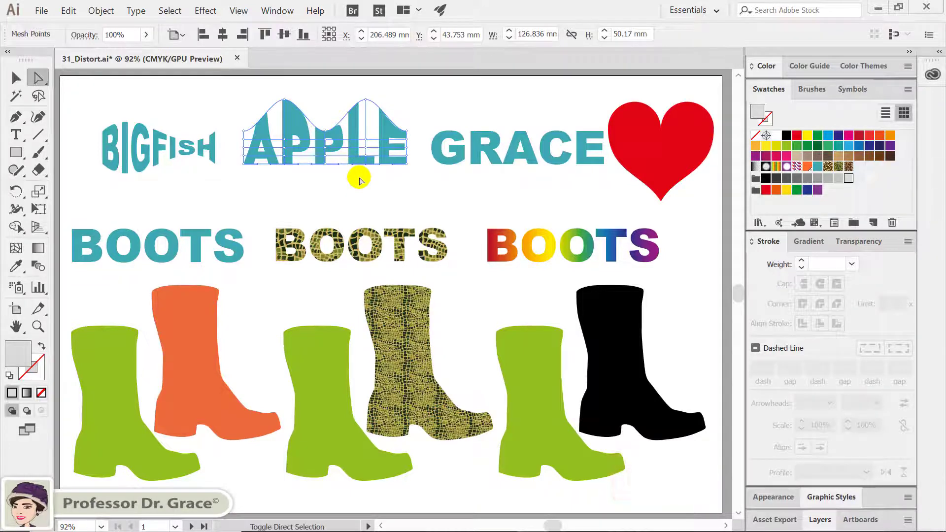
pyautogui.hotkey('shift', 'Down')
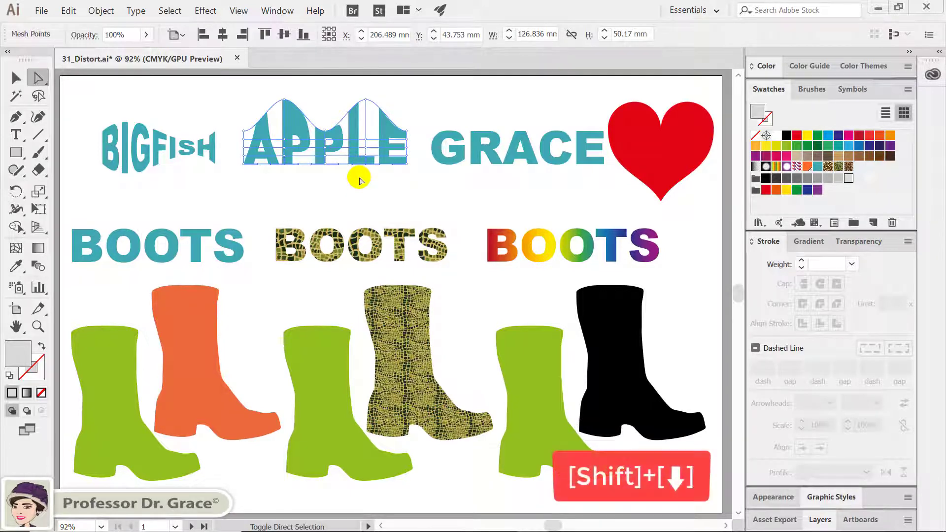
pyautogui.hotkey('shift', 'Down')
pyautogui.hotkey('shift', 'Down')
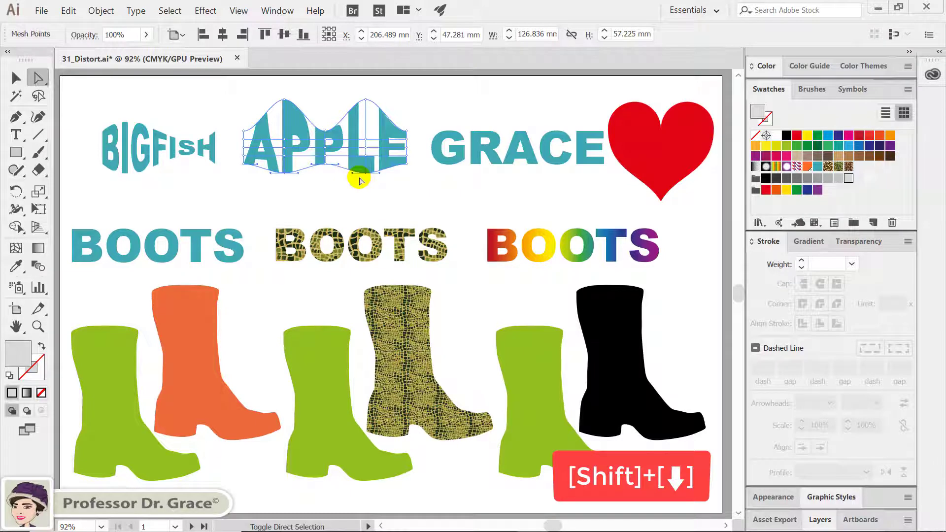
pyautogui.click(354, 191)
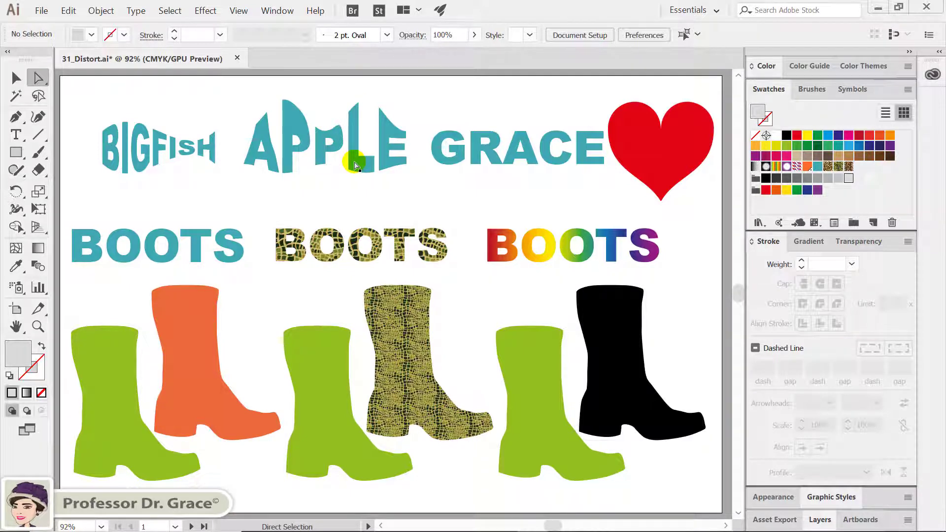
# Append TREE to APPLE inside the mesh envelope so it reads APPLETREE, and exit isolation mode
pyautogui.click(16, 78)
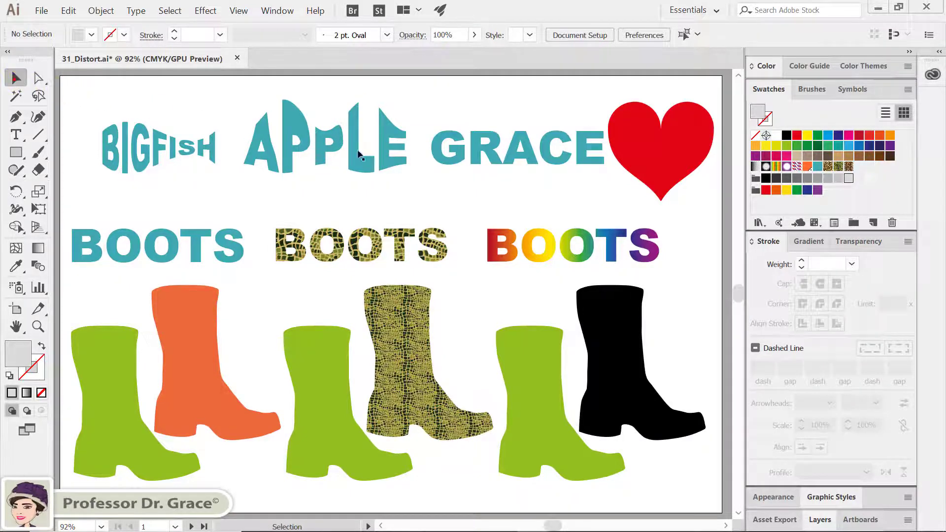
pyautogui.doubleClick(325, 149)
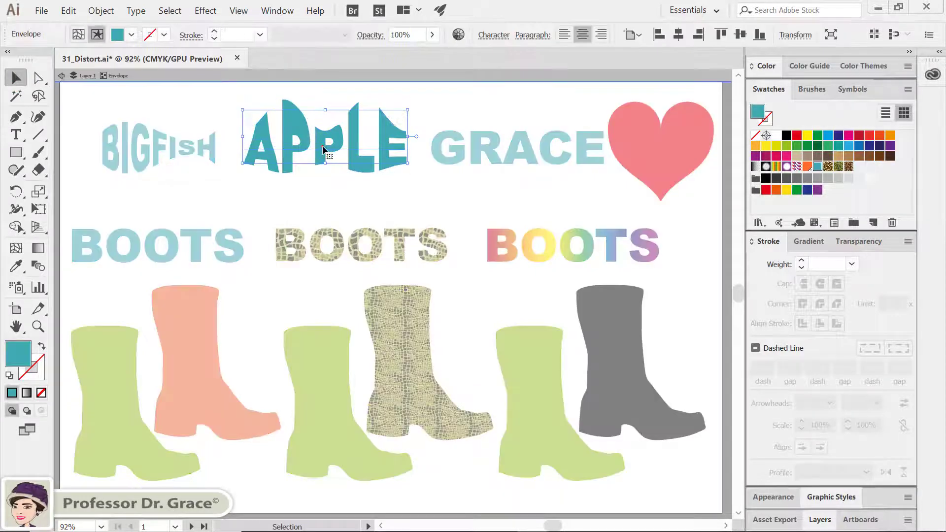
pyautogui.click(394, 147)
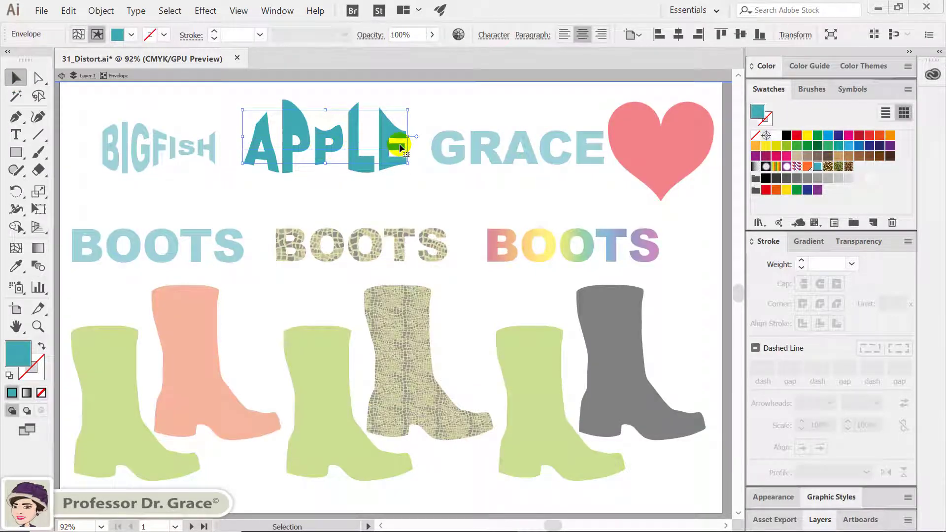
pyautogui.press('t')
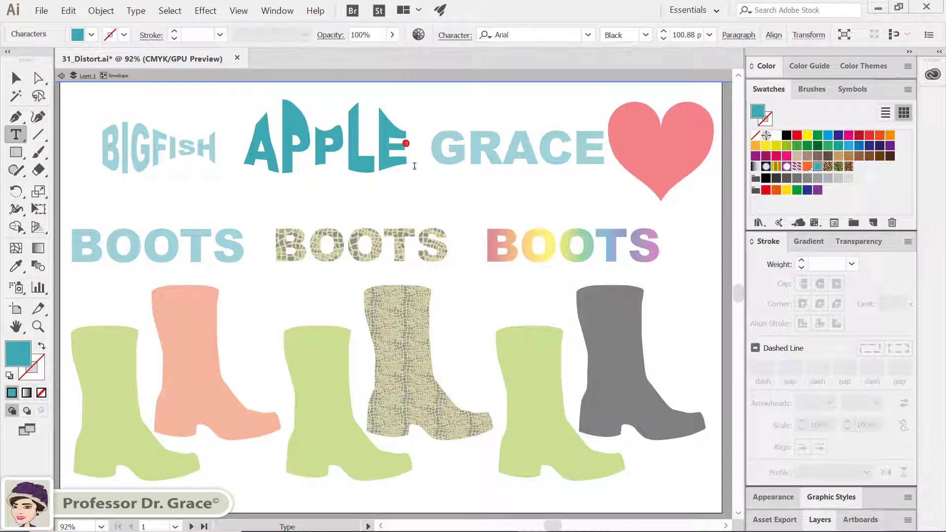
pyautogui.click(414, 166)
pyautogui.write('TREE')
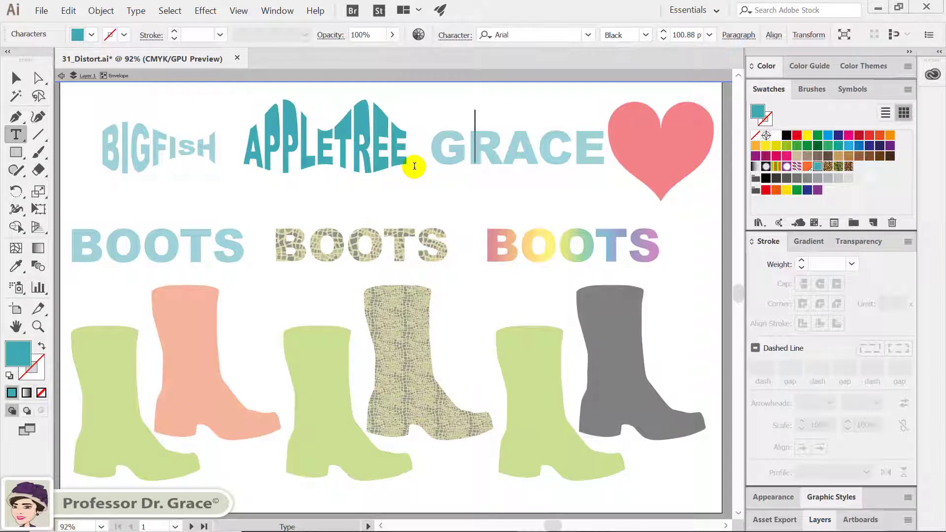
pyautogui.press('ctrl')
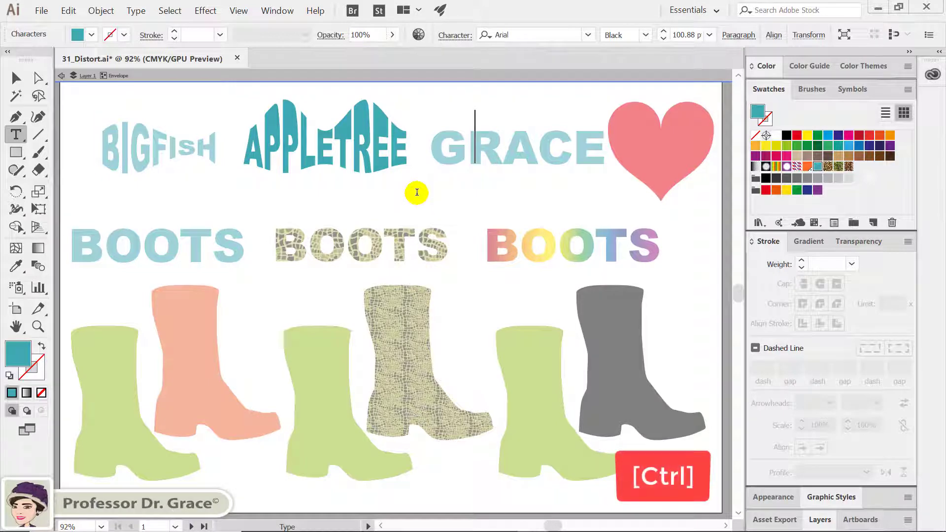
pyautogui.keyDown('ctrl'); pyautogui.click(416, 192); pyautogui.keyUp('ctrl')
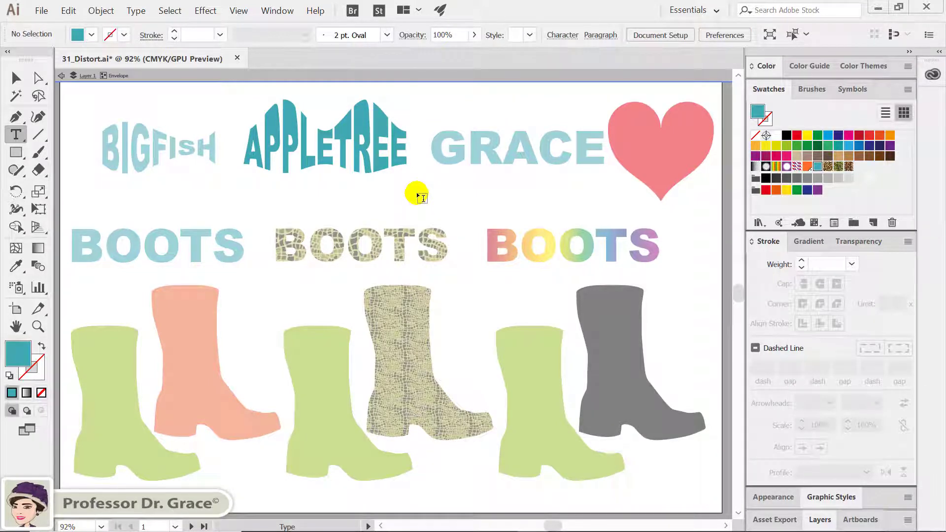
pyautogui.press('Escape')
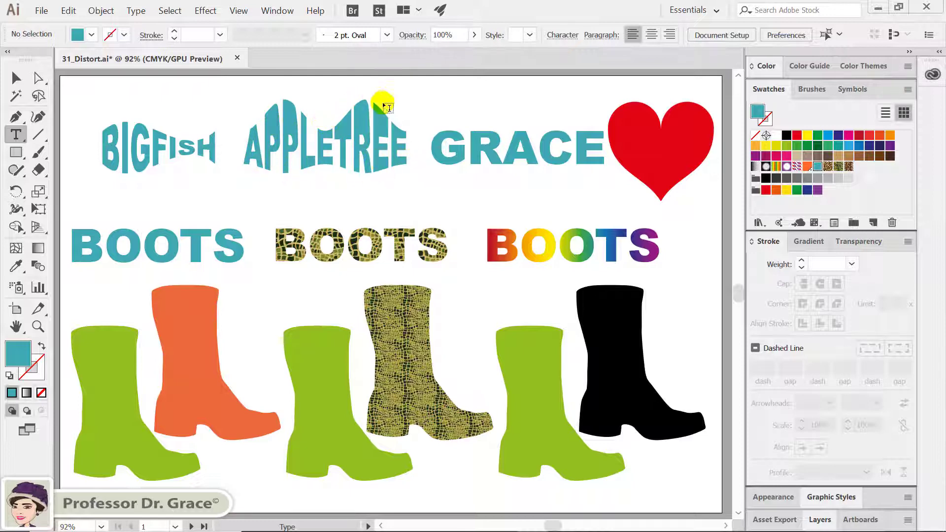
# Switch the APPLETREE object from editing its contents to editing its envelope, and deselect it
pyautogui.click(16, 78)
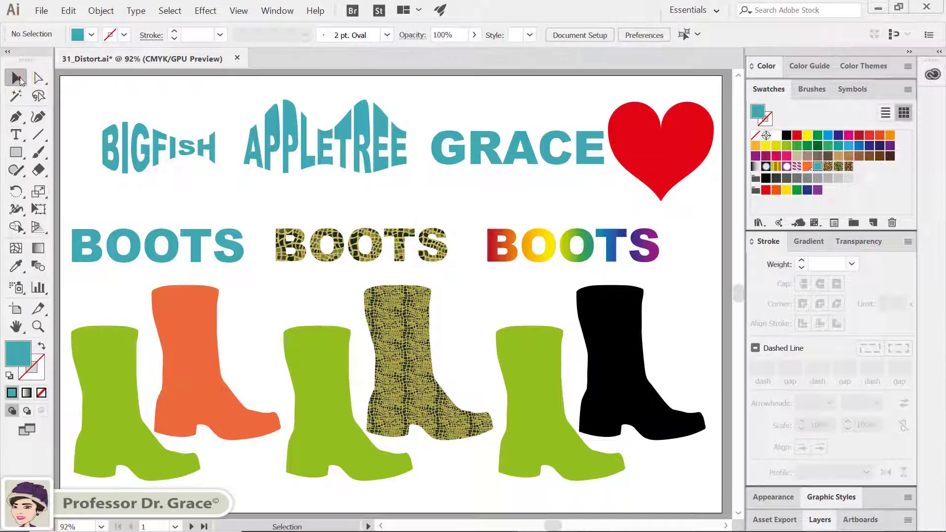
pyautogui.click(358, 132)
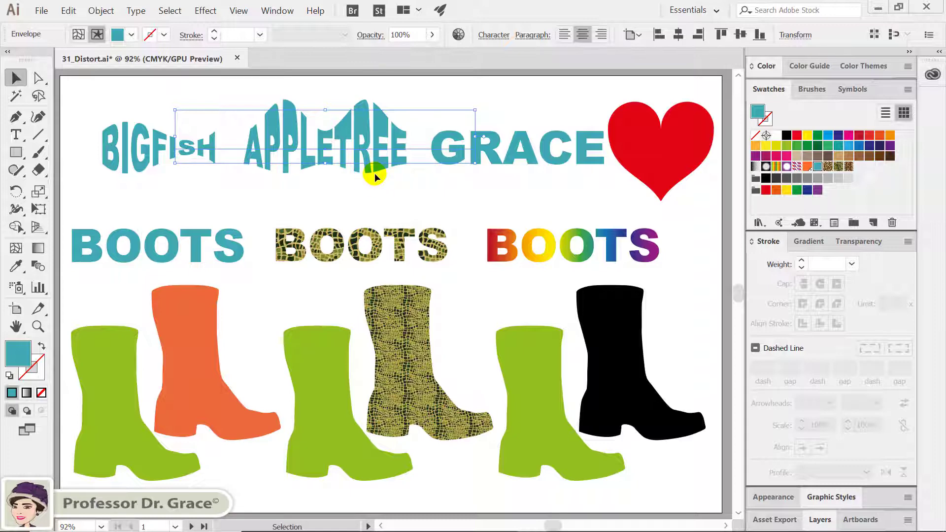
pyautogui.click(110, 12)
pyautogui.moveTo(179, 291)
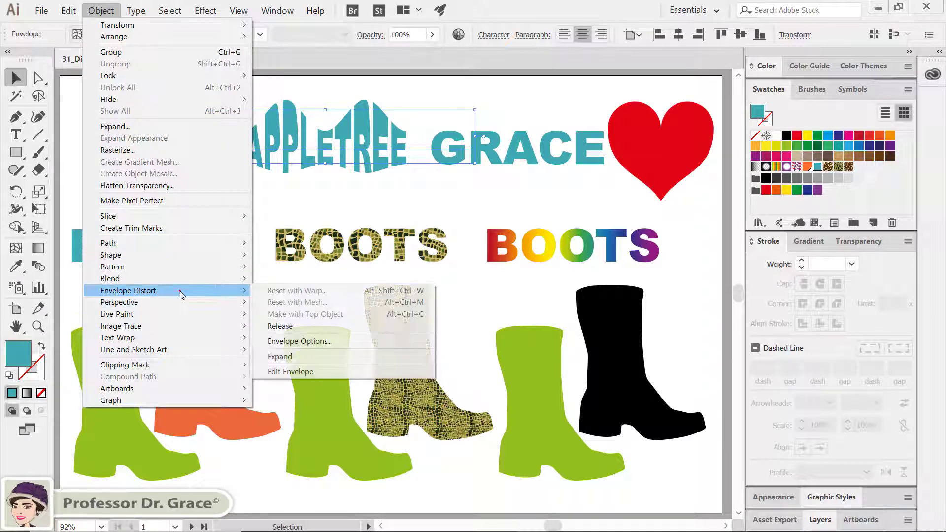
pyautogui.click(346, 372)
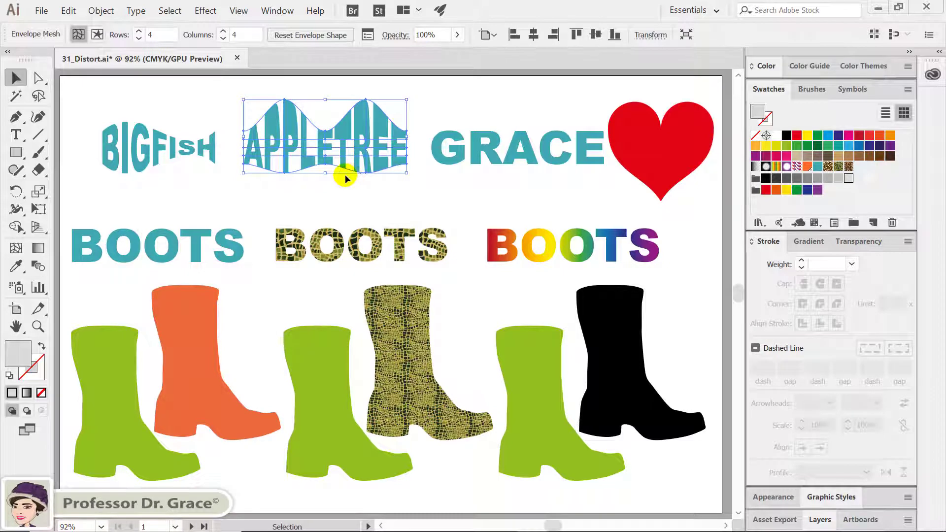
pyautogui.click(439, 190)
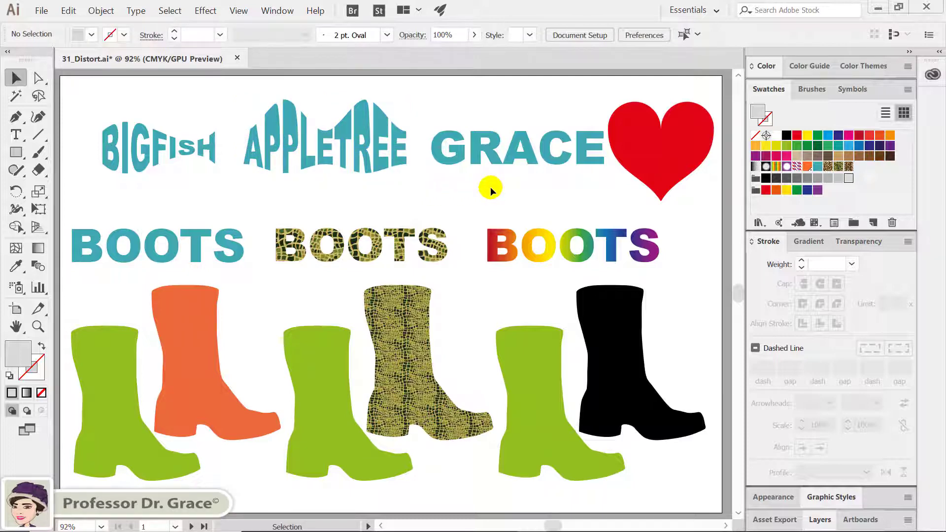
# Duplicate the red heart horizontally so the copy sits centred over the GRACE text
pyautogui.click(676, 159)
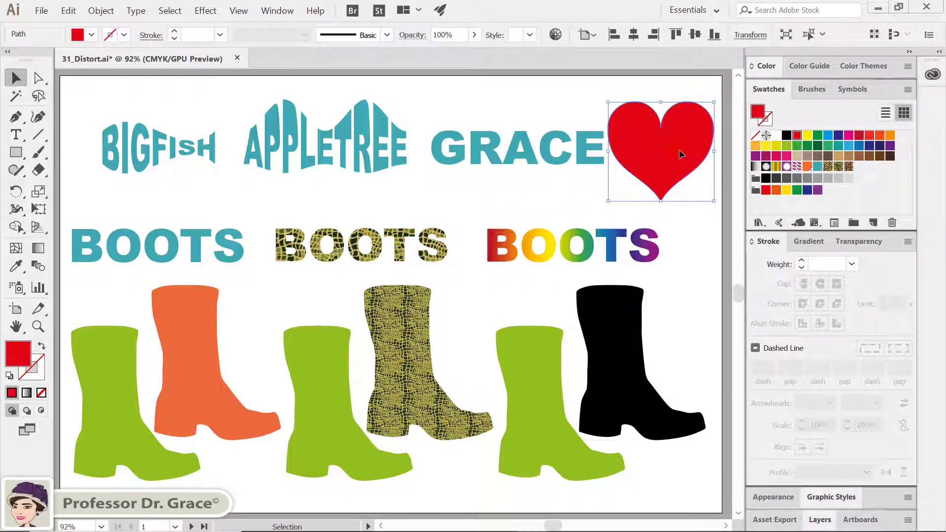
pyautogui.moveTo(680, 154); pyautogui.dragTo(539, 158)
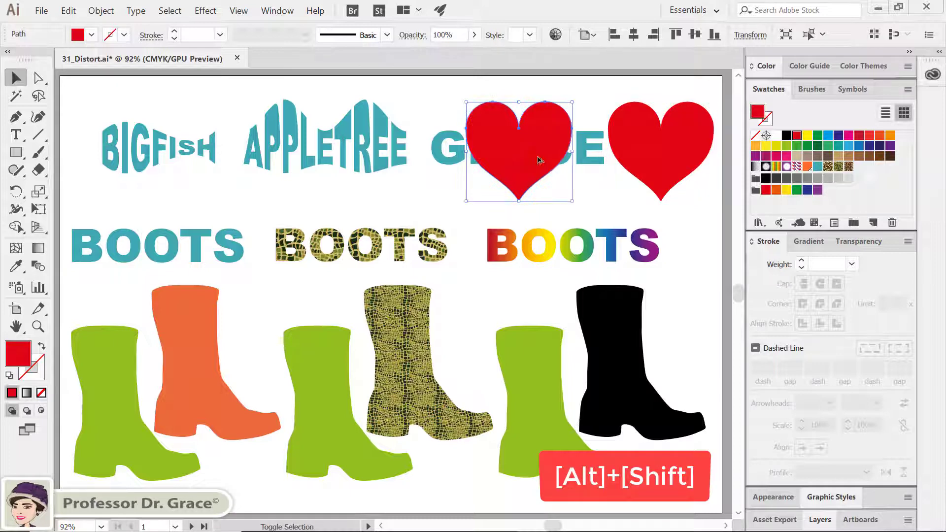
pyautogui.click(588, 195)
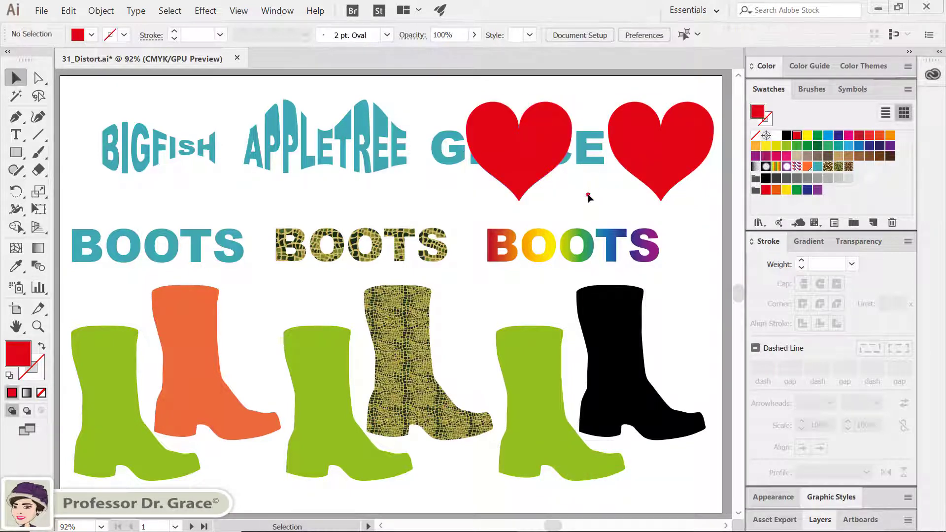
# Distort the GRACE text into the overlapping heart copy with Envelope Distort's Make with Top Object, and deselect it
pyautogui.click(591, 167)
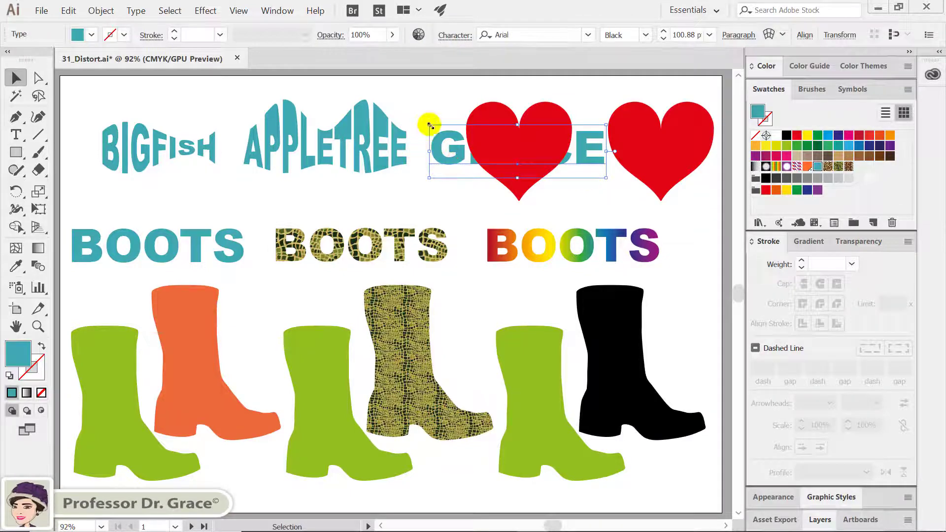
pyautogui.click(495, 118)
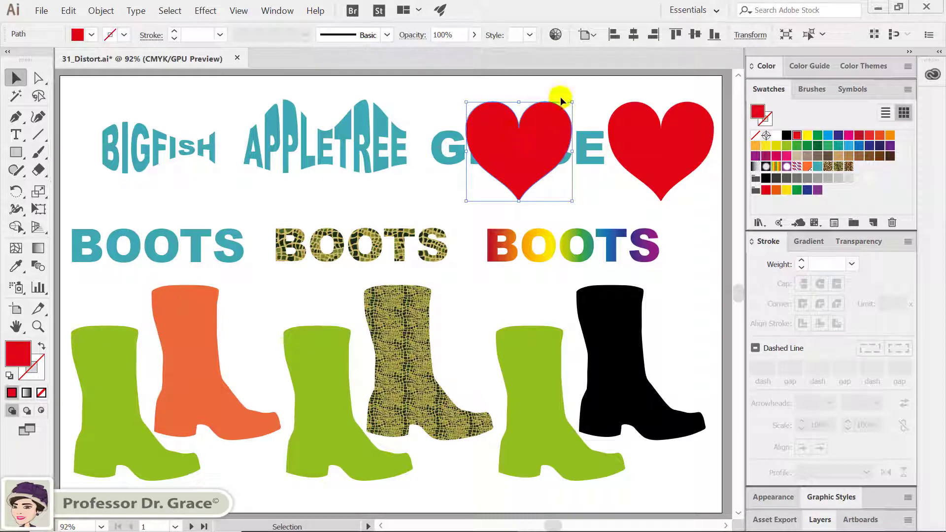
pyautogui.moveTo(586, 84); pyautogui.dragTo(564, 142)
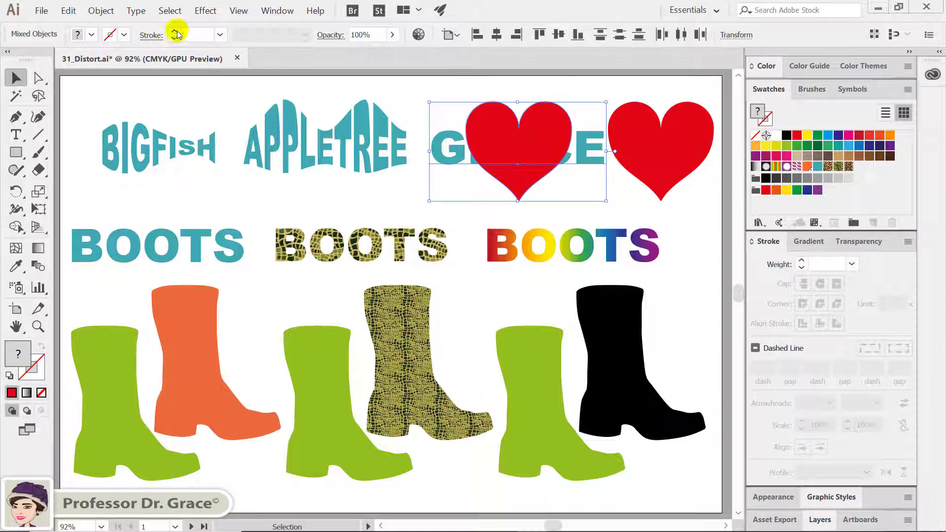
pyautogui.click(101, 11)
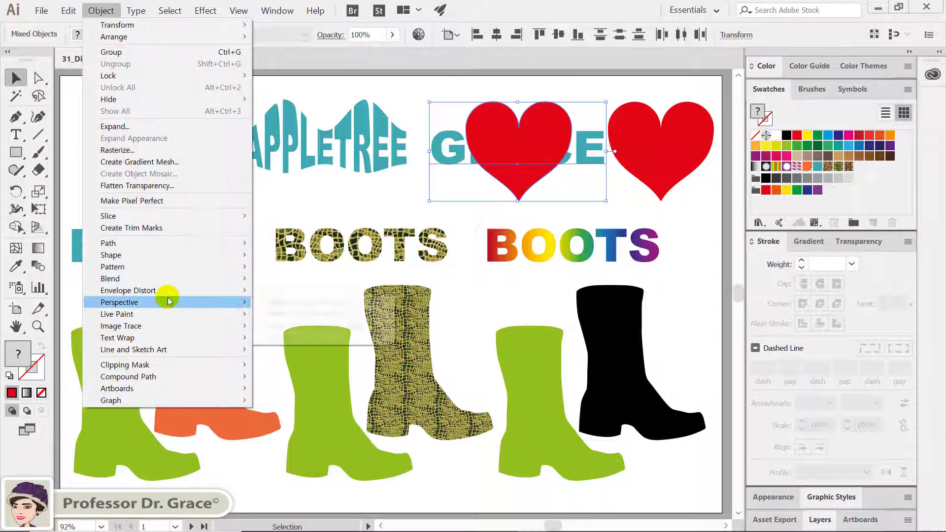
pyautogui.moveTo(171, 290)
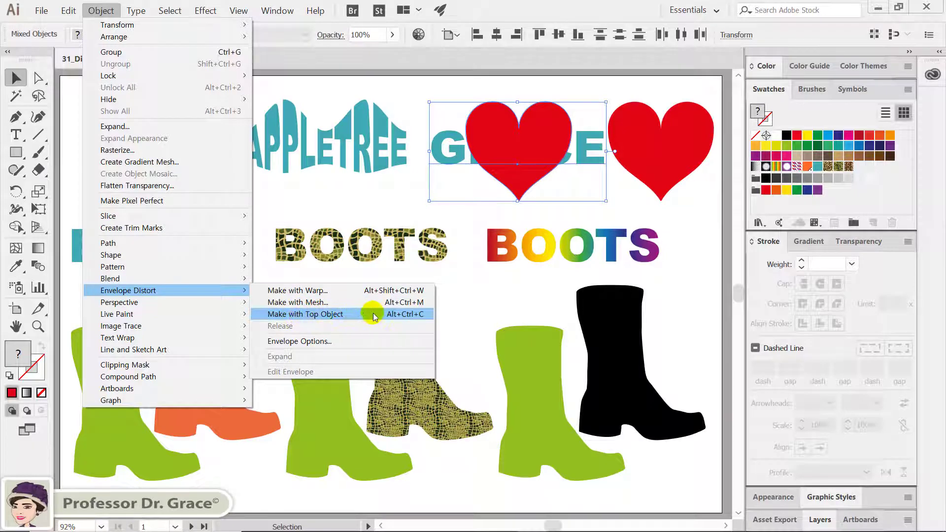
pyautogui.click(420, 317)
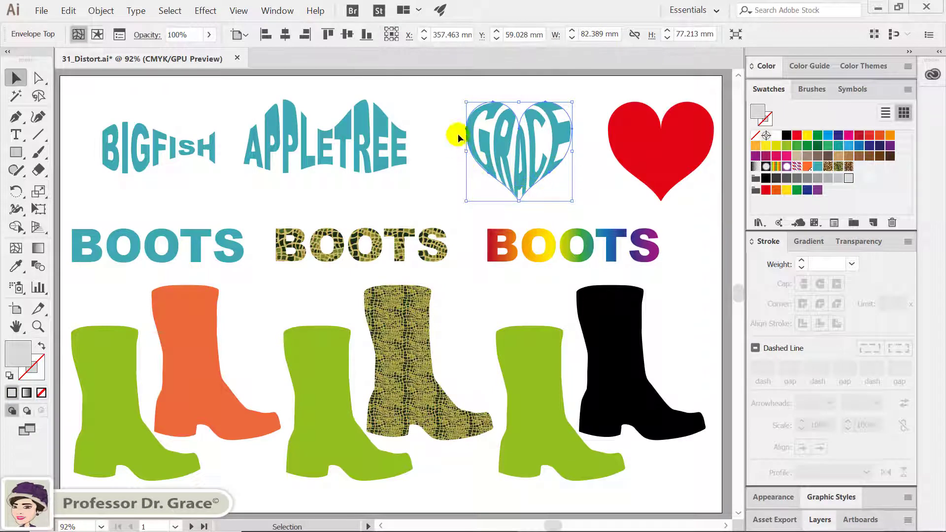
pyautogui.click(595, 193)
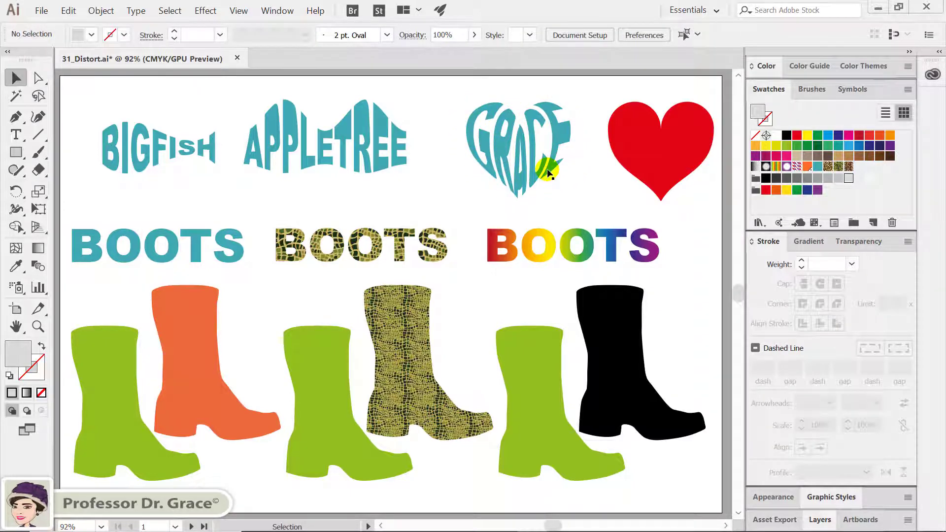
# Replace GRACE inside the heart envelope with TRUELOVE, exit isolation mode, and return to the Selection tool
pyautogui.doubleClick(525, 178)
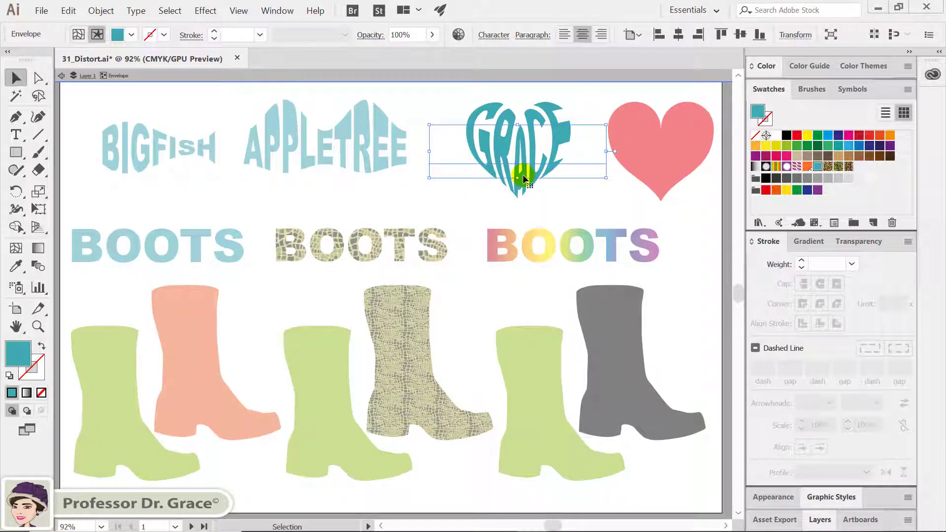
pyautogui.doubleClick(515, 155)
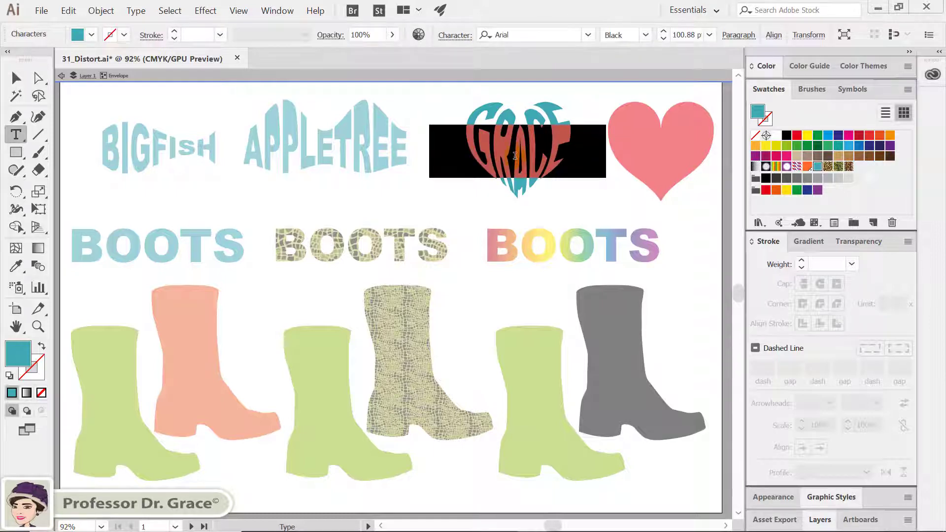
pyautogui.write('TRUE')
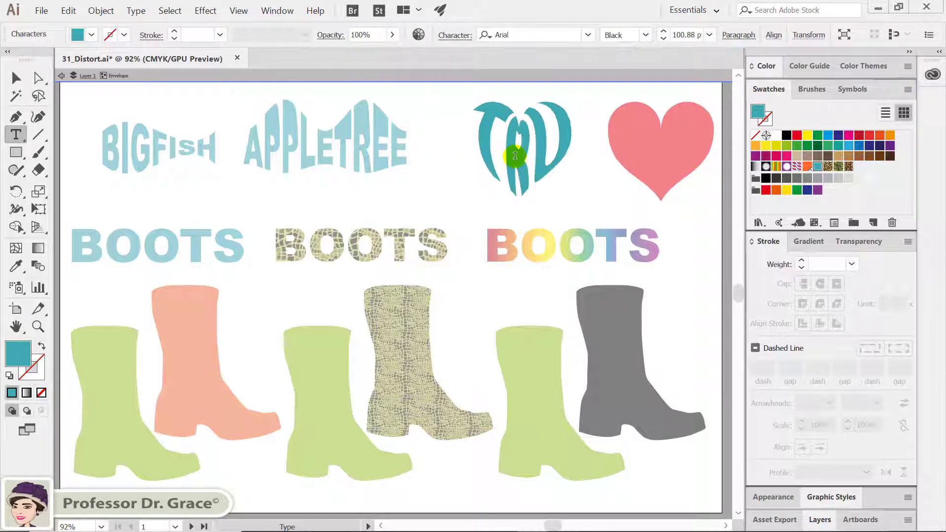
pyautogui.write('FRIEND')
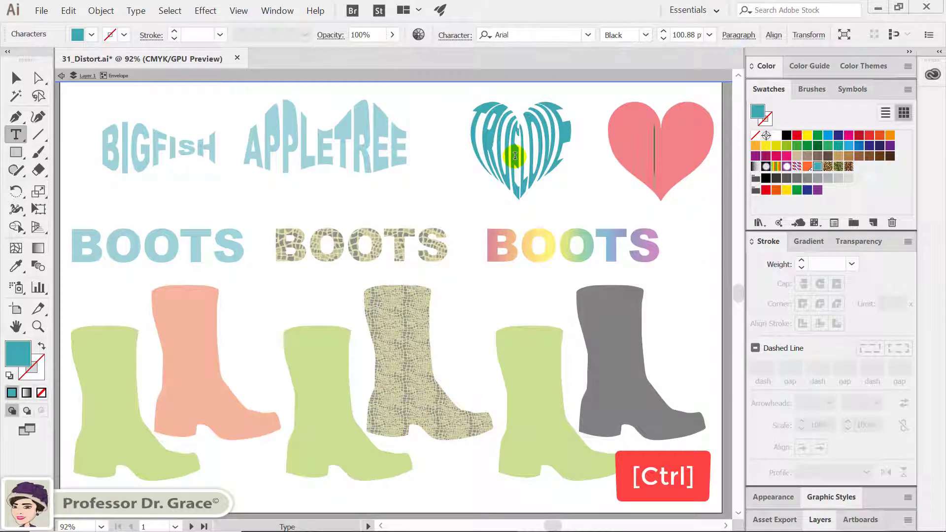
pyautogui.press('ctrl')
pyautogui.keyDown('ctrl'); pyautogui.click(533, 209); pyautogui.keyUp('ctrl')
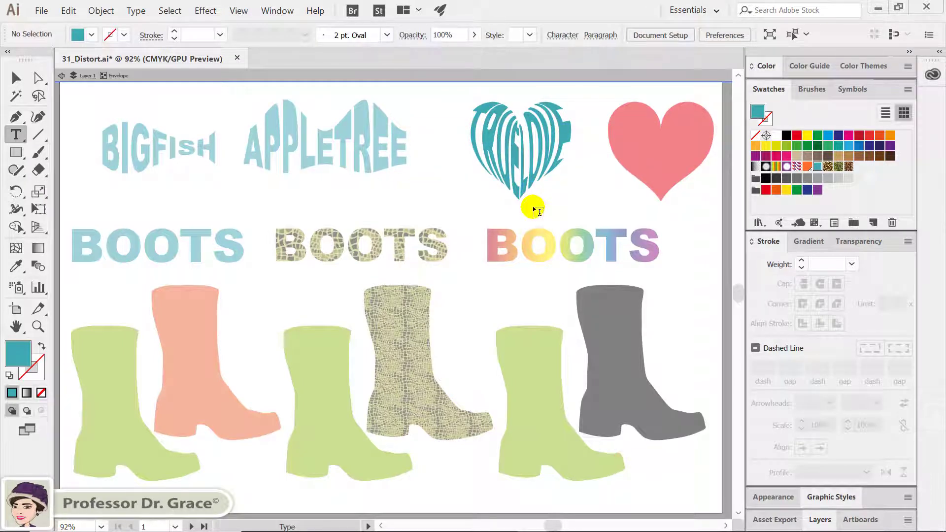
pyautogui.press('Escape')
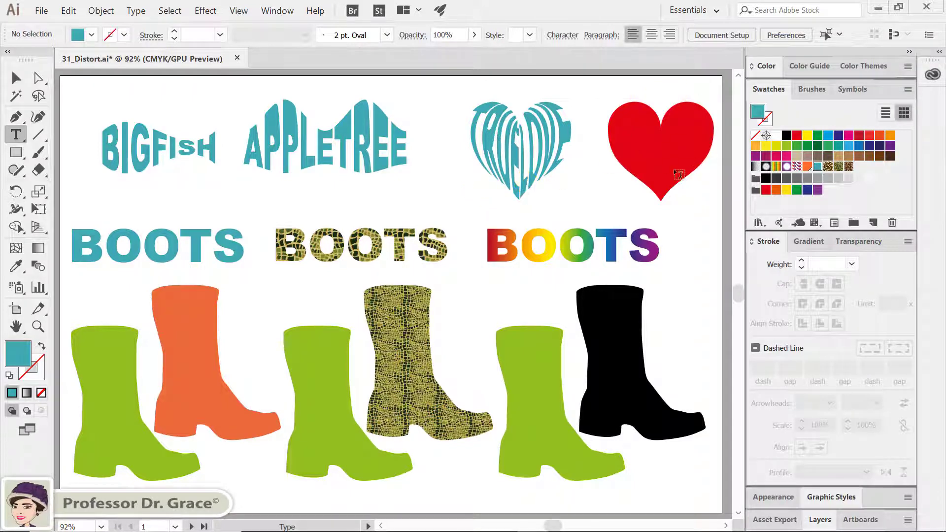
pyautogui.click(627, 169)
pyautogui.click(16, 78)
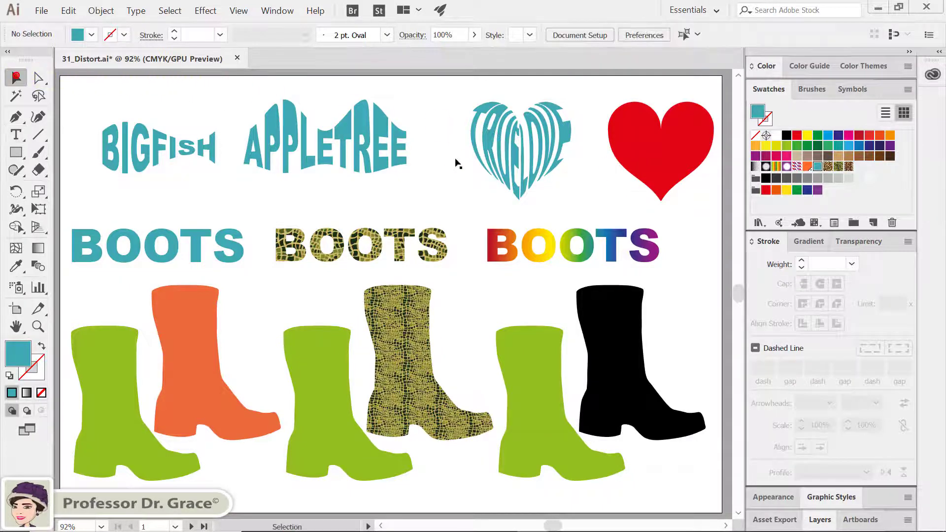
# Duplicate the teal TRUELOVE heart horizontally onto the red heart and shrink the copy slightly about its centre, leaving a red margin
pyautogui.click(520, 168)
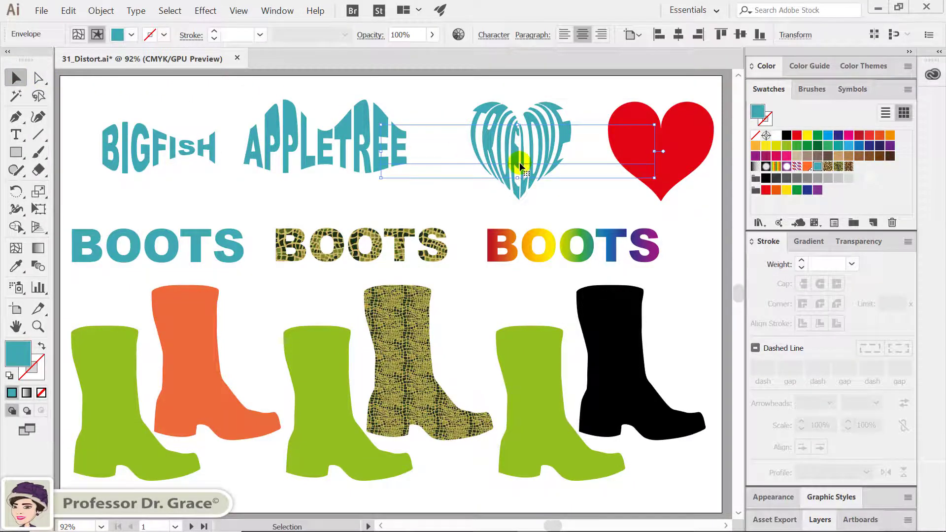
pyautogui.hotkey('alt', 'shift')
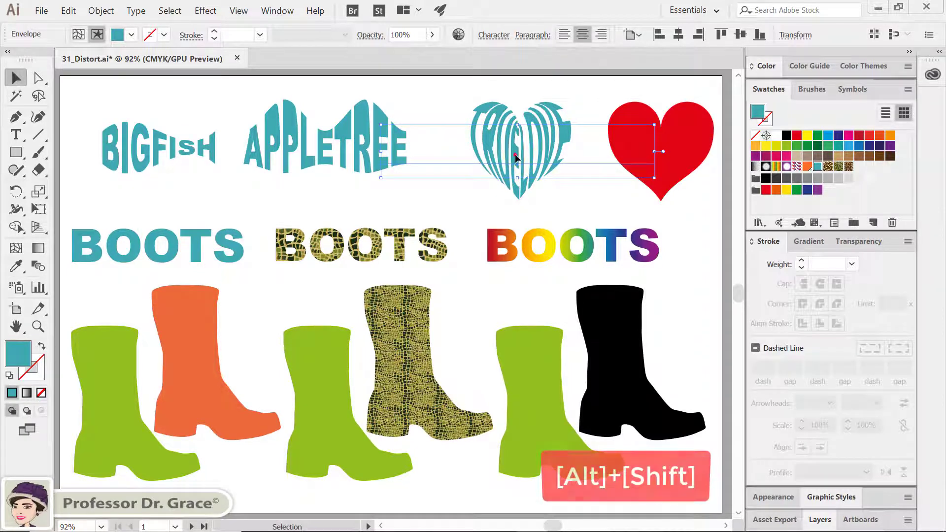
pyautogui.moveTo(515, 154); pyautogui.dragTo(645, 149)
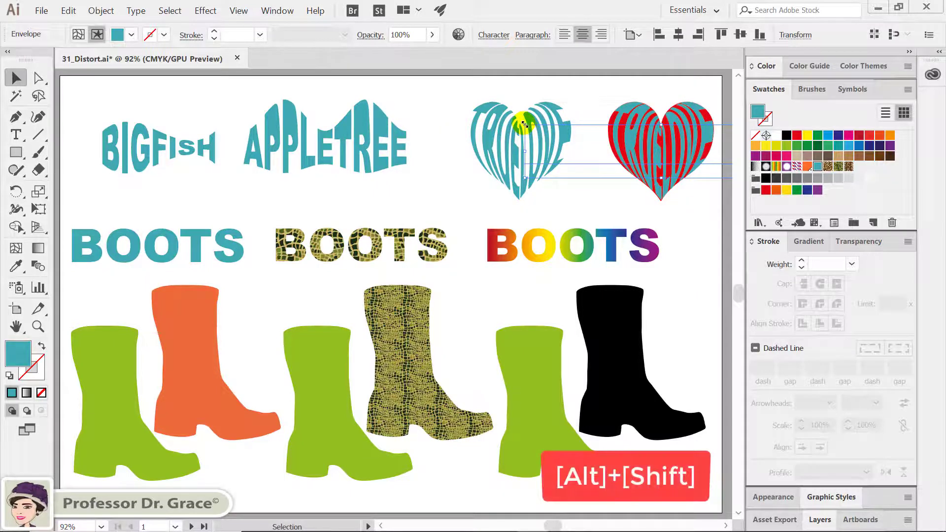
pyautogui.moveTo(523, 124); pyautogui.dragTo(527, 128)
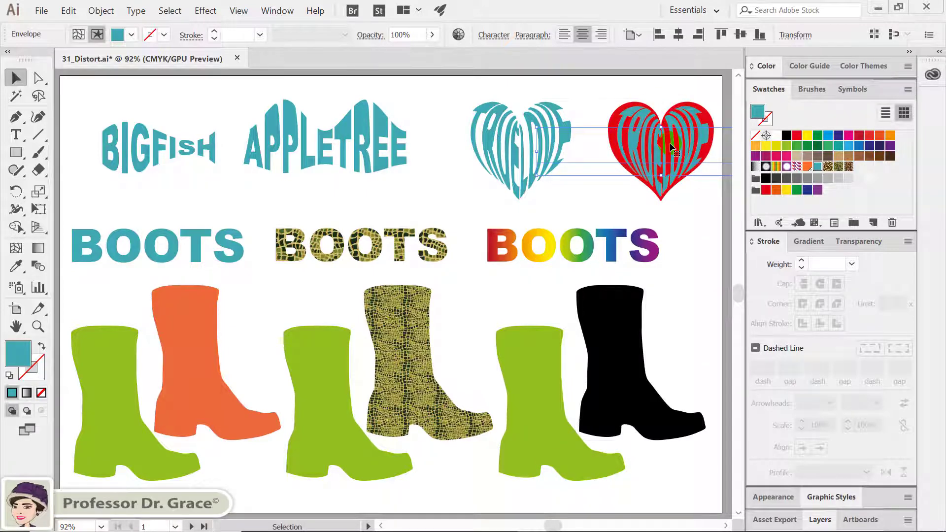
# Fill the TRUELOVE lettering on the red heart with white and deselect it
pyautogui.click(776, 135)
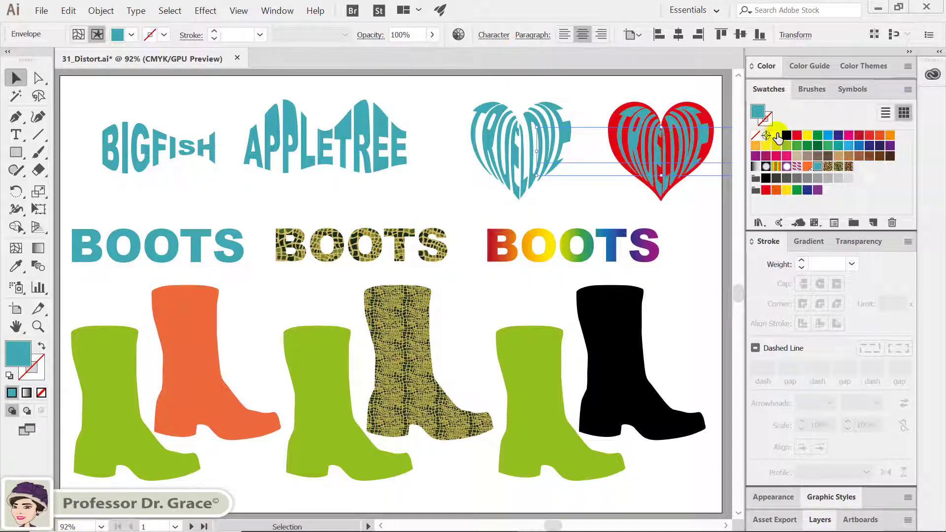
pyautogui.click(776, 135)
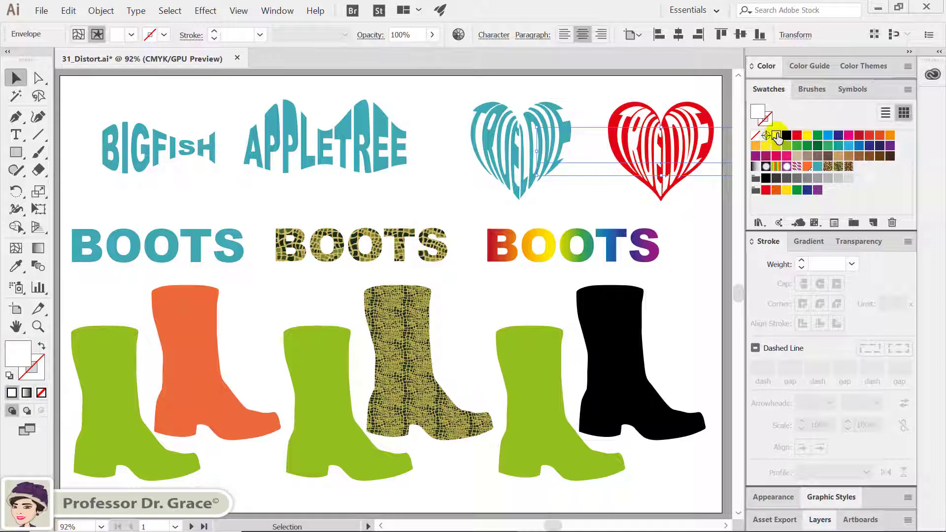
pyautogui.click(688, 88)
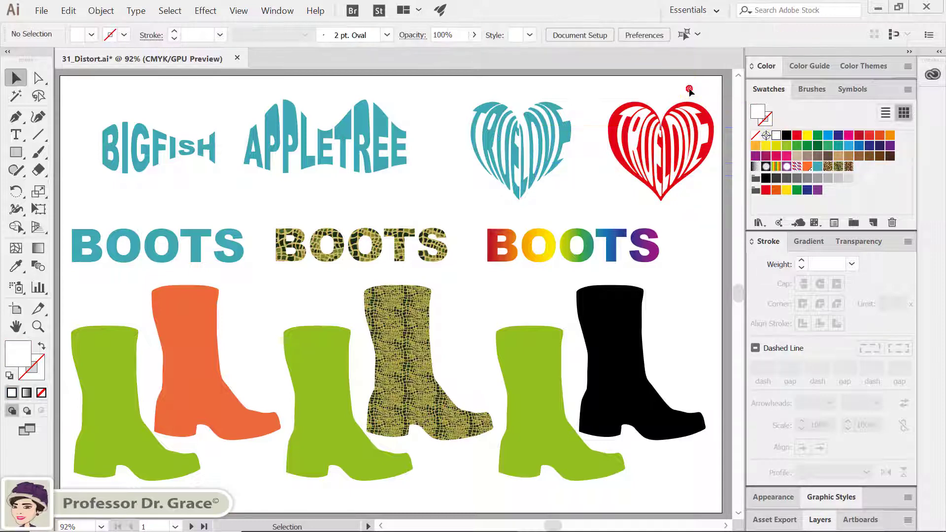
# Rotate the teal BOOTS text 90° clockwise and place it behind the leftmost green boot
pyautogui.click(126, 259)
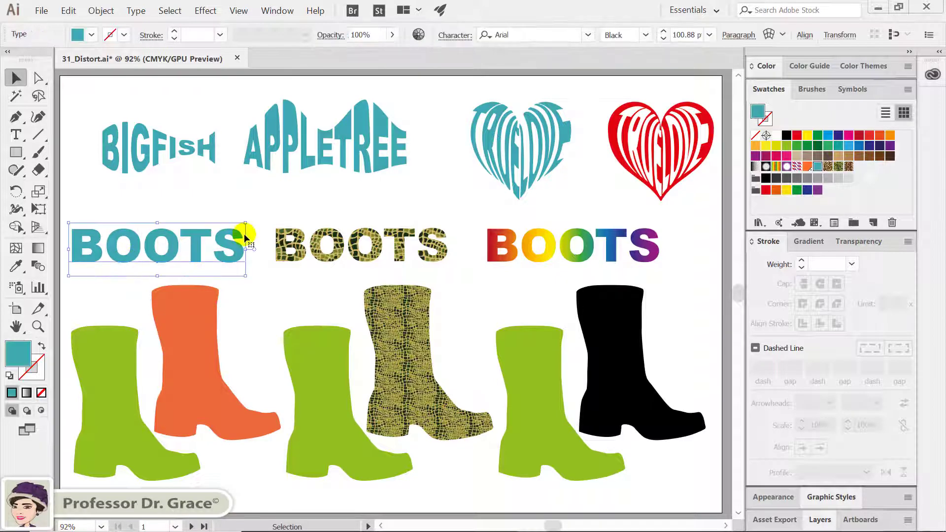
pyautogui.press('shift')
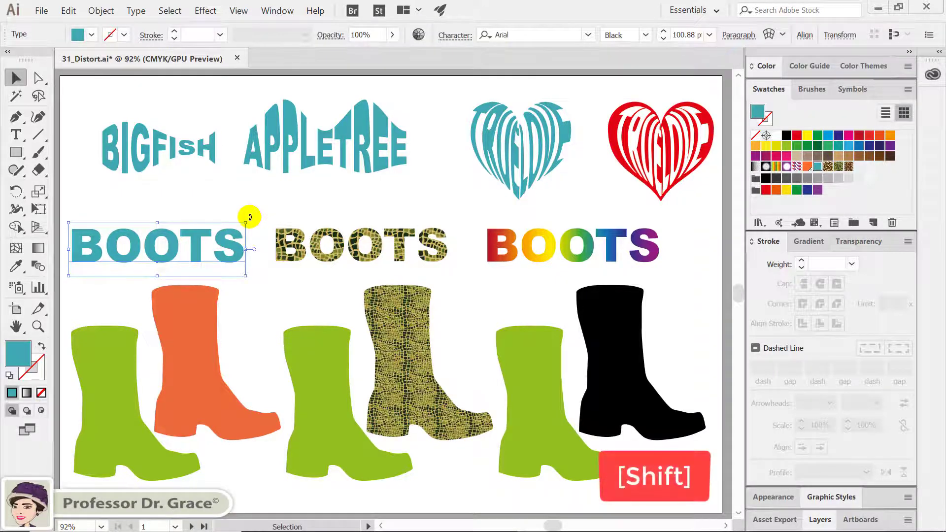
pyautogui.moveTo(249, 217); pyautogui.dragTo(176, 327)
pyautogui.moveTo(174, 209); pyautogui.dragTo(120, 360)
pyautogui.click(109, 266)
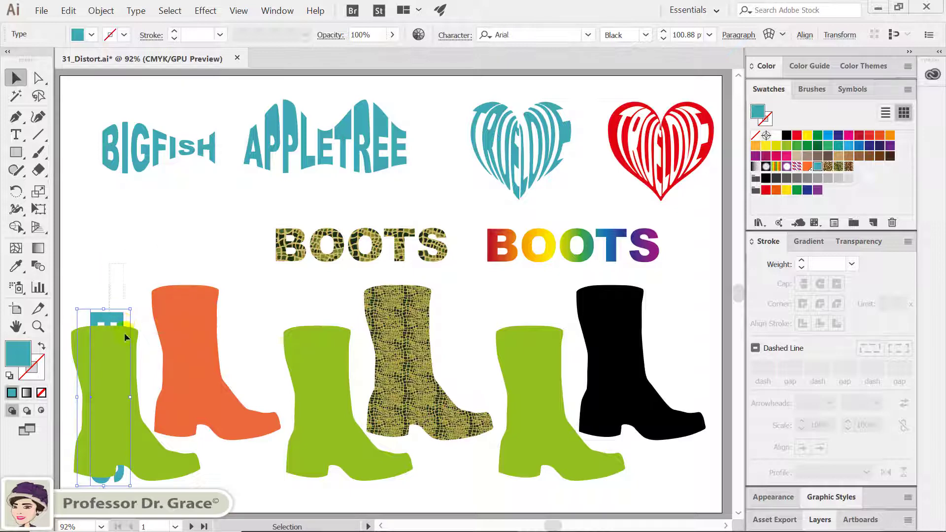
# Distort the teal BOOTS text into the green boot with Envelope Distort's Make with Top Object, and duplicate the result over the orange boot
pyautogui.keyDown('shift'); pyautogui.click(126, 364); pyautogui.keyUp('shift')
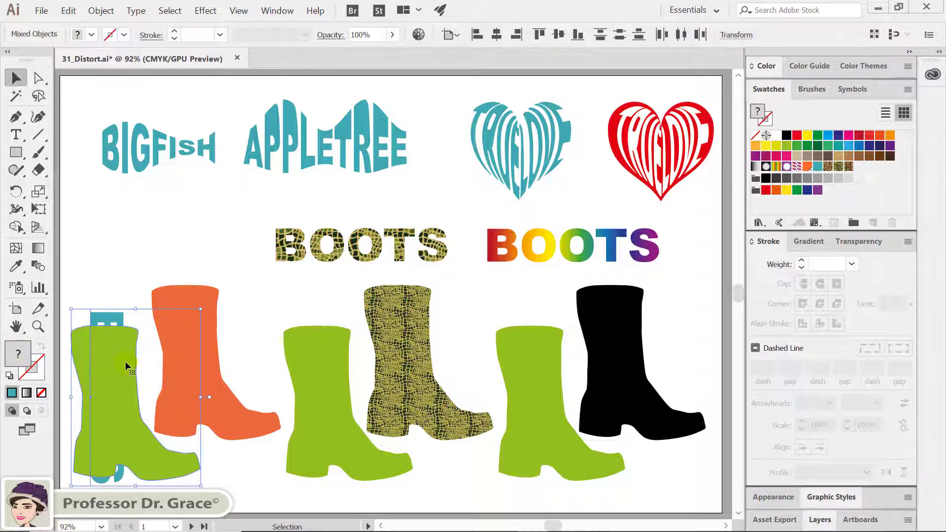
pyautogui.hotkey('ctrl', 'alt', 'c')
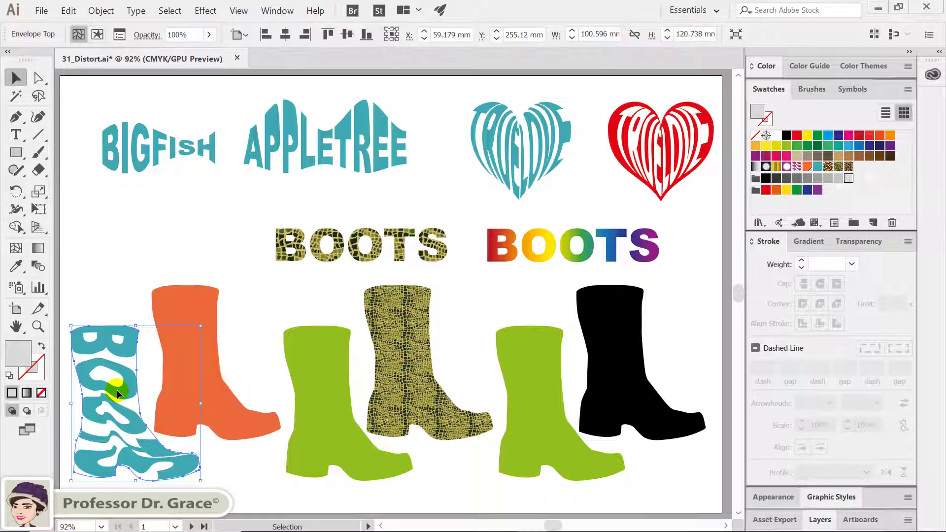
pyautogui.moveTo(116, 390); pyautogui.dragTo(199, 354)
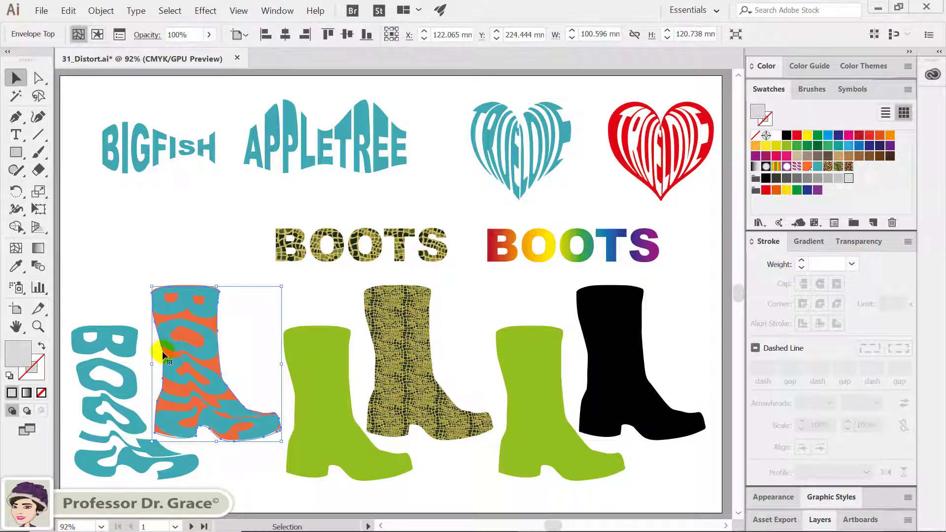
# Edit the contents of the BOOTS envelope on the orange boot, trying a white fill before setting it to black, and deselect it
pyautogui.moveTo(9, 348); pyautogui.dragTo(188, 305)
pyautogui.doubleClick(208, 352)
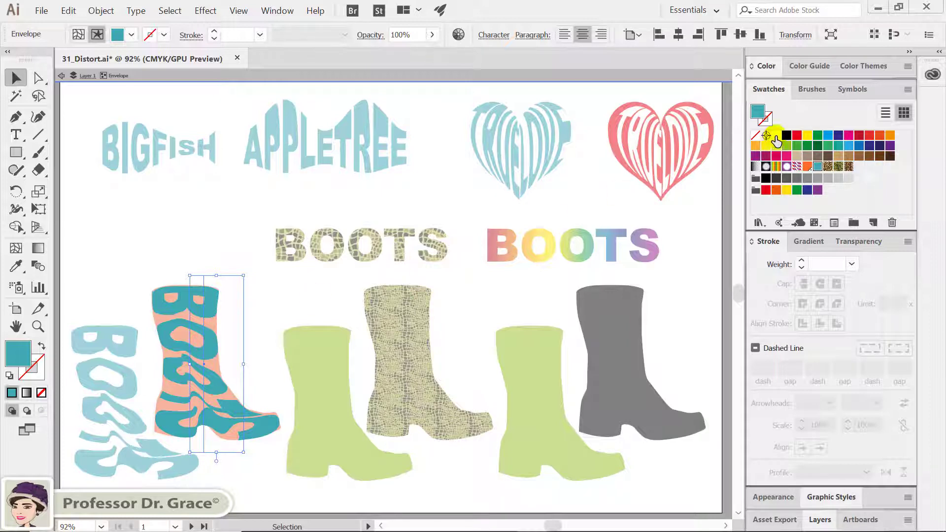
pyautogui.click(775, 138)
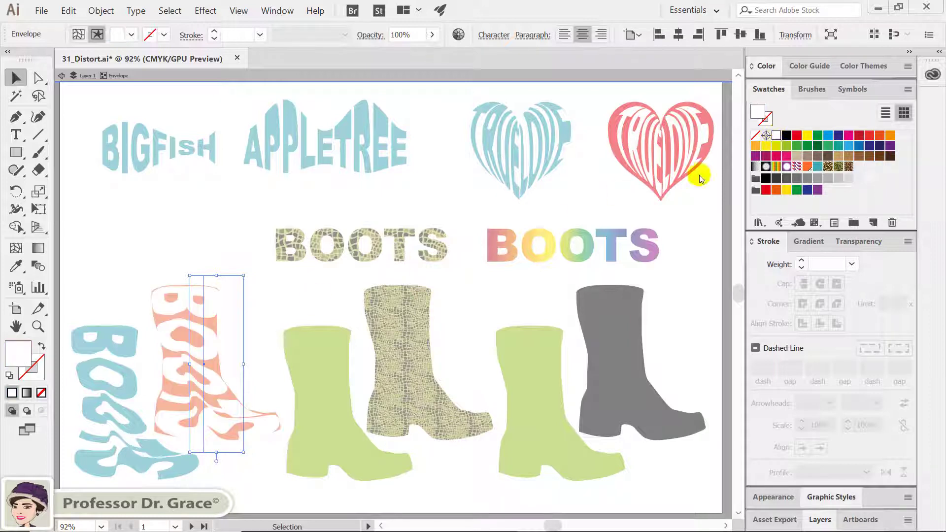
pyautogui.press('Escape')
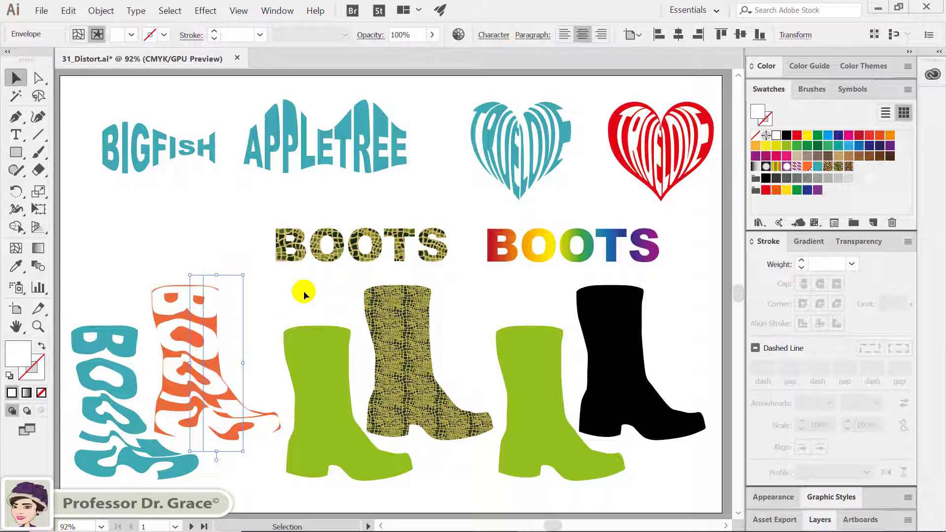
pyautogui.click(786, 135)
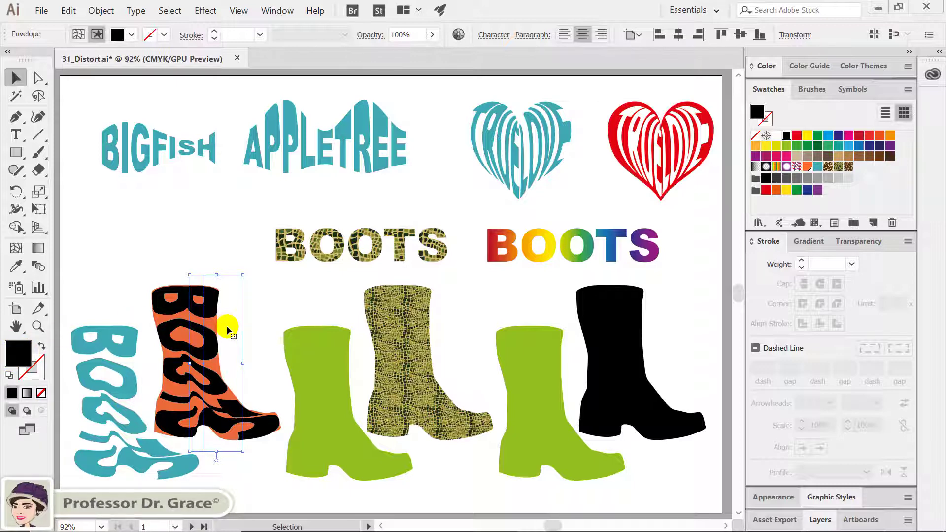
pyautogui.click(260, 326)
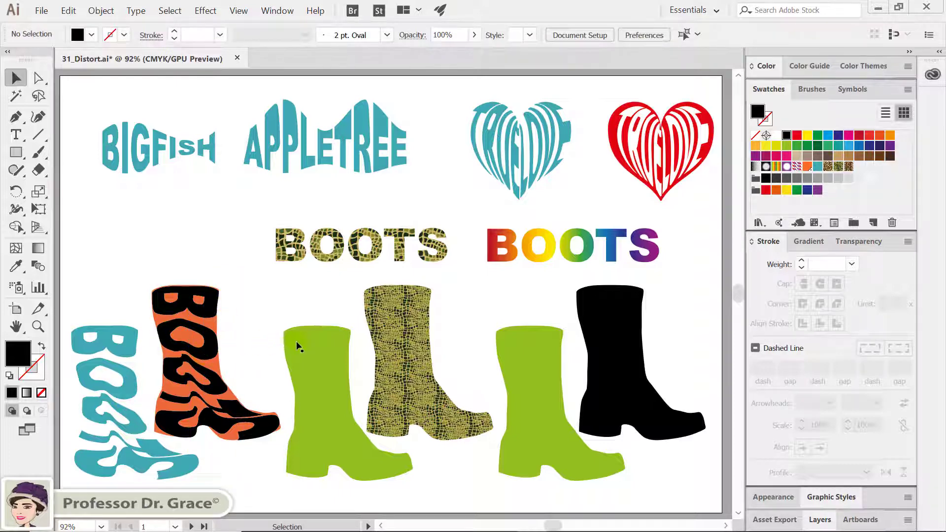
# Rotate the reptile-skin BOOTS text 90° clockwise and place it behind the middle green boot
pyautogui.click(367, 257)
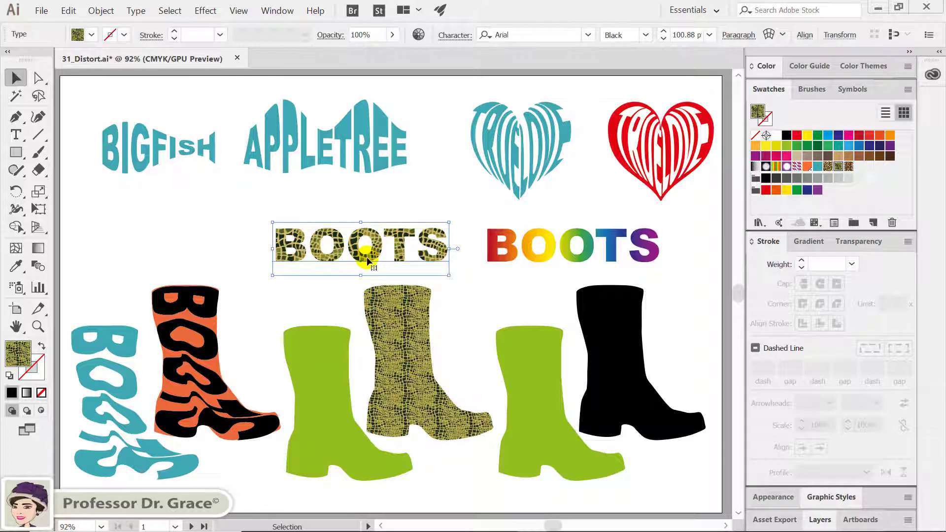
pyautogui.press('shift')
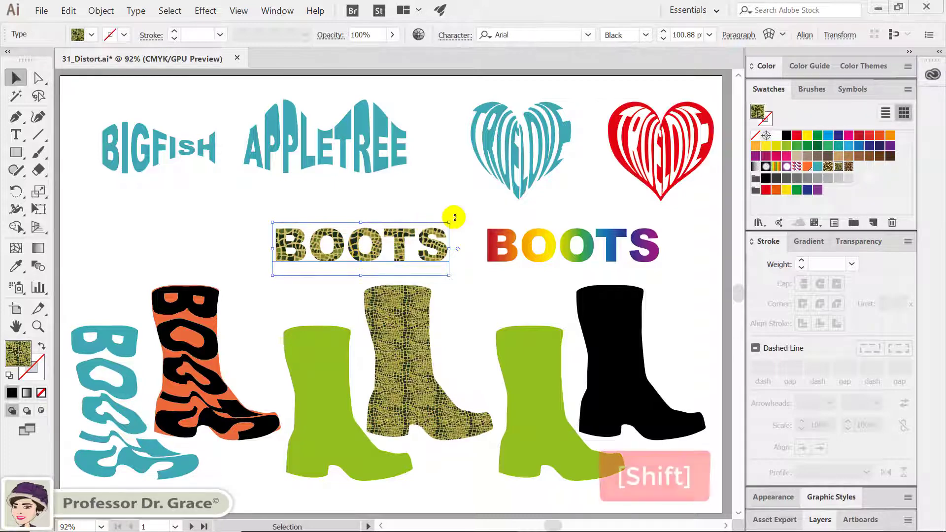
pyautogui.moveTo(454, 217); pyautogui.dragTo(373, 336)
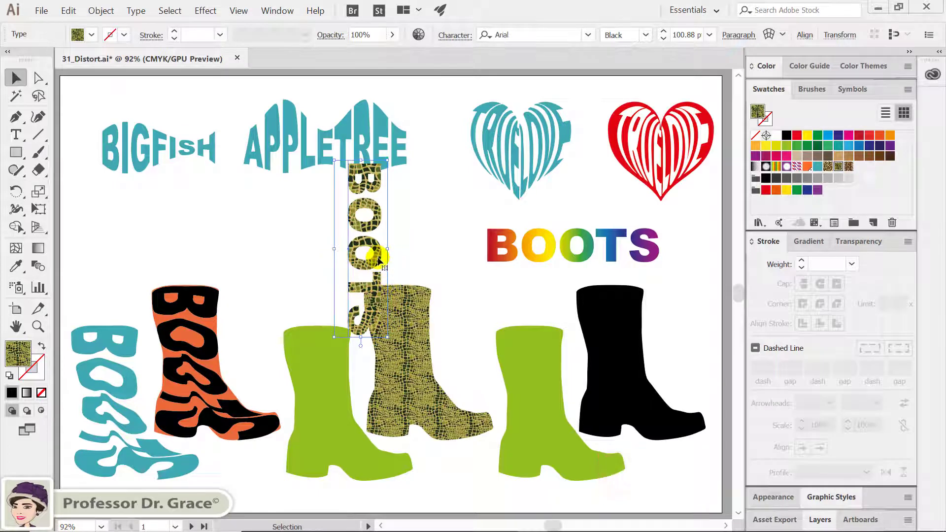
pyautogui.moveTo(380, 261); pyautogui.dragTo(335, 404)
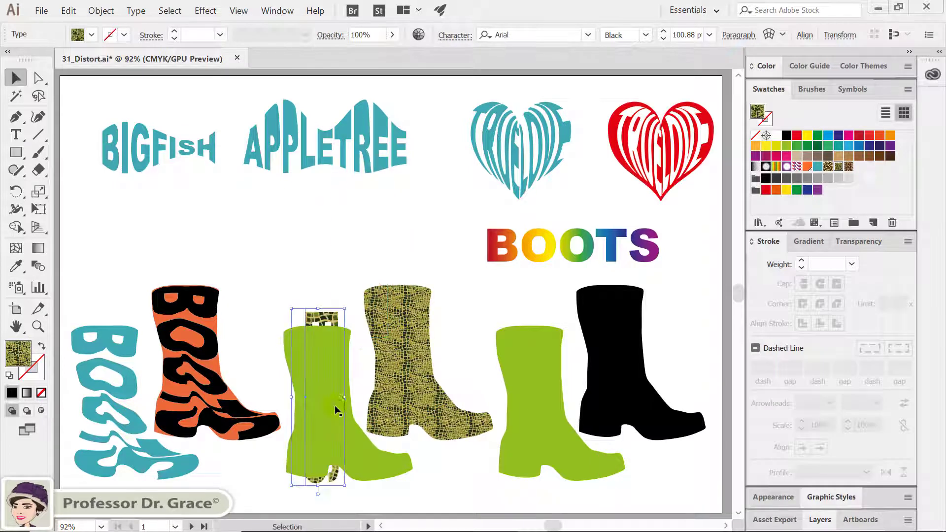
# Distort the reptile-skin BOOTS text into the middle green boot with Make with Top Object, and duplicate it over the reptile-skin boot
pyautogui.keyDown('shift'); pyautogui.click(325, 362); pyautogui.keyUp('shift')
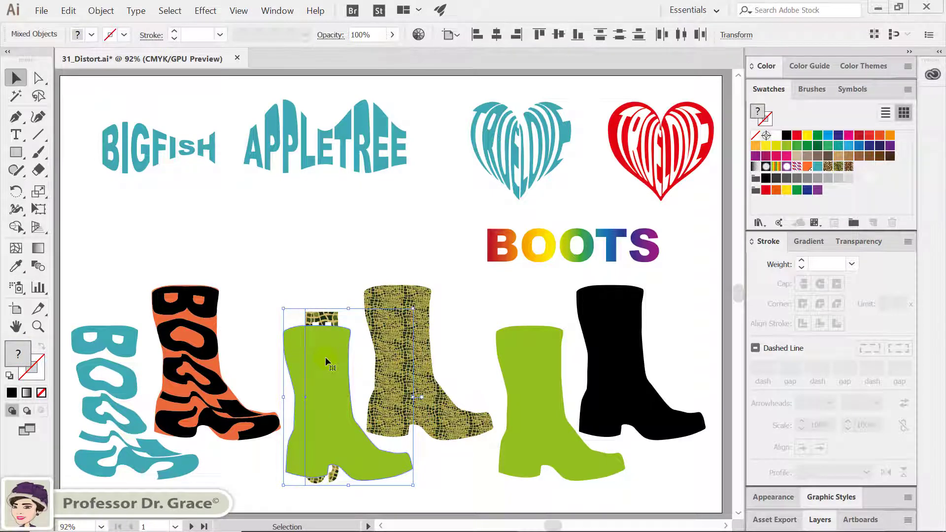
pyautogui.hotkey('ctrl', 'alt', 'c')
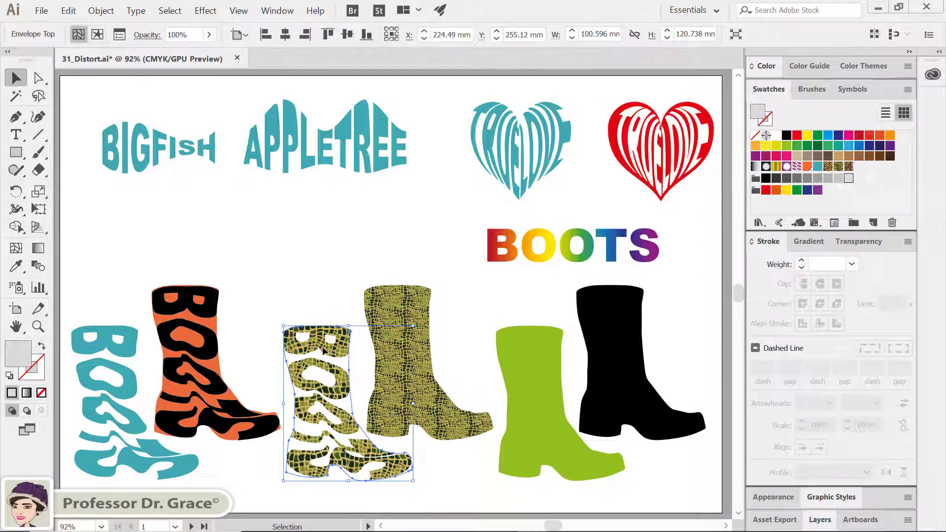
pyautogui.moveTo(323, 350); pyautogui.dragTo(403, 309)
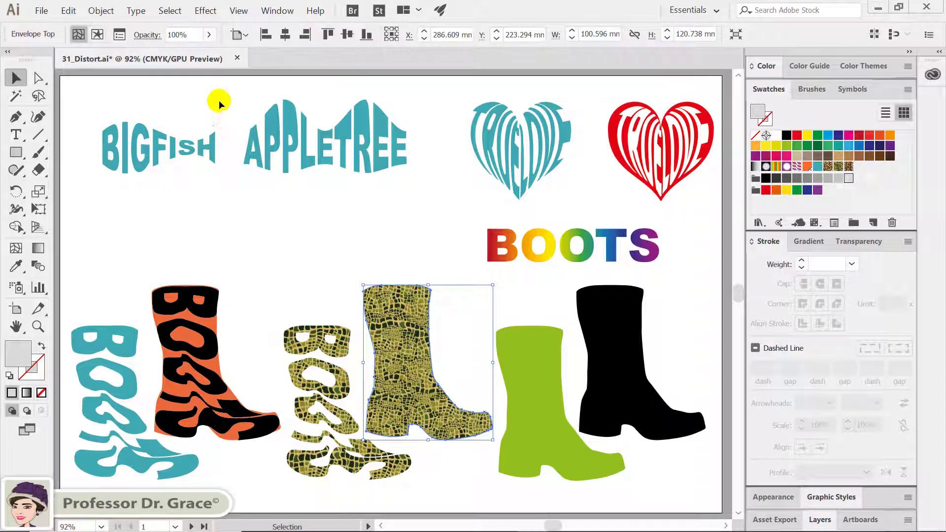
# Apply a black Multiply drop shadow to the reptile-skin BOOTS copy with 75% opacity, 2.47 mm offsets and 1.76 mm blur, and deselect it
pyautogui.click(207, 10)
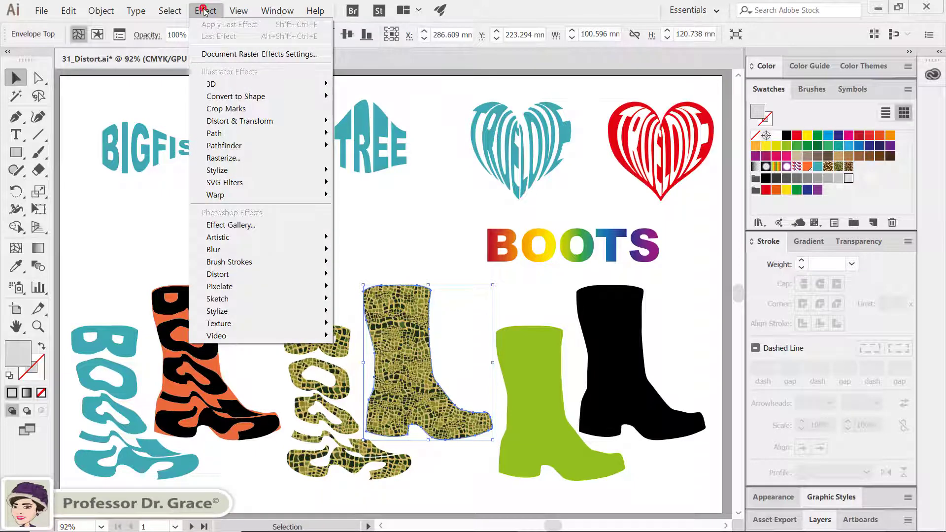
pyautogui.click(235, 167)
pyautogui.click(356, 170)
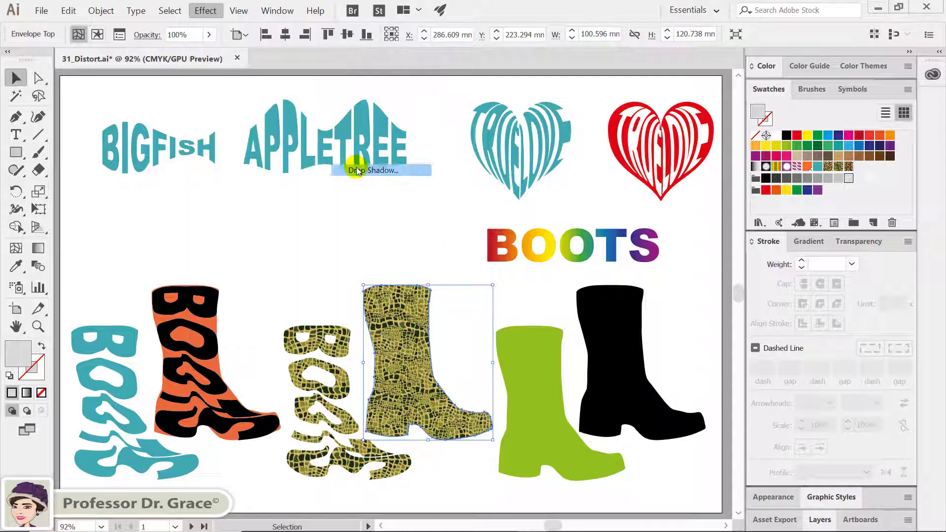
pyautogui.click(358, 237)
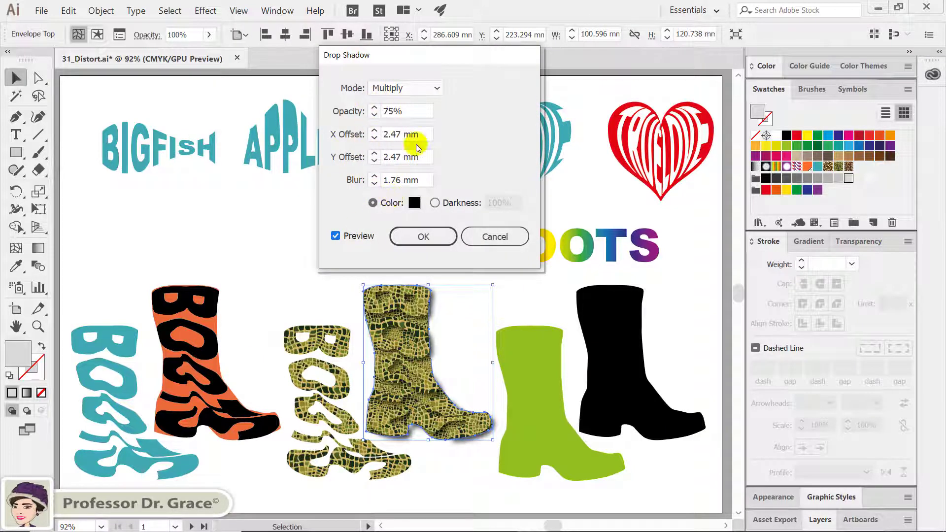
pyautogui.click(423, 241)
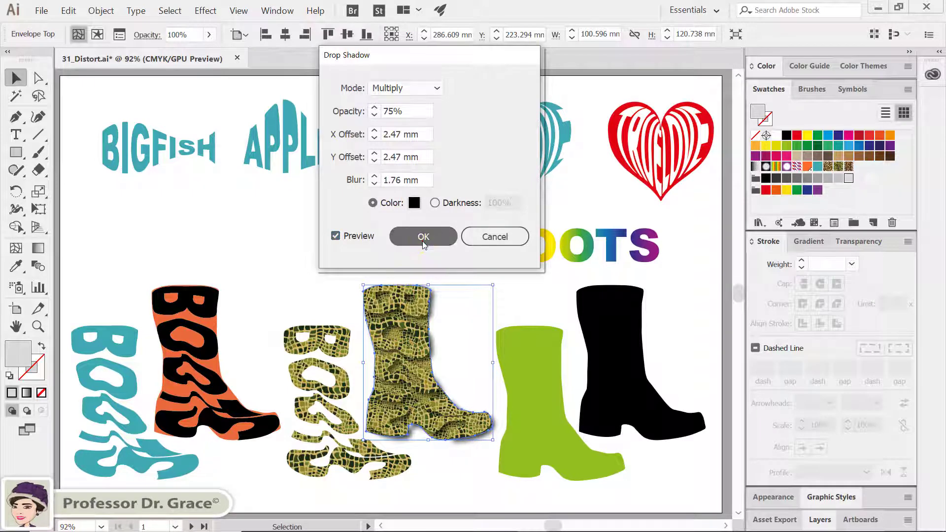
pyautogui.click(448, 311)
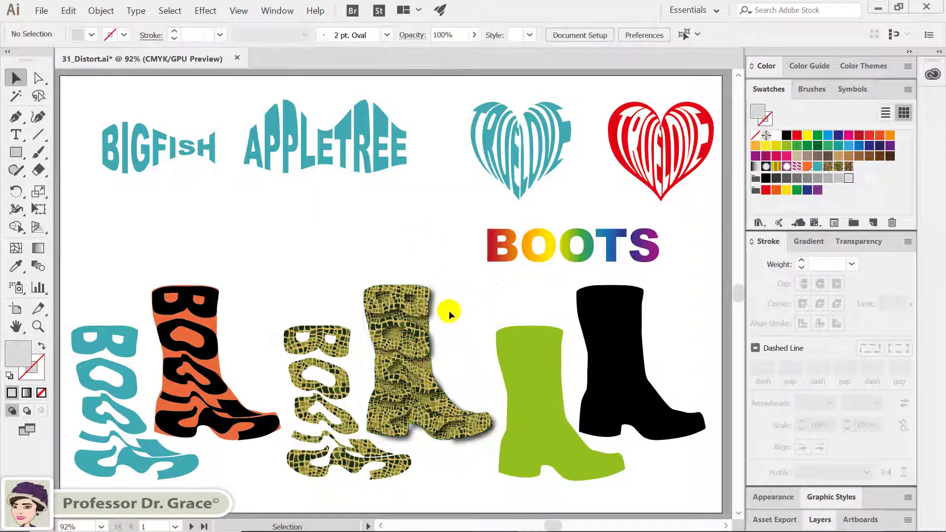
# Rotate the rainbow-gradient BOOTS group 90° clockwise so that it reads downwards
pyautogui.click(499, 253)
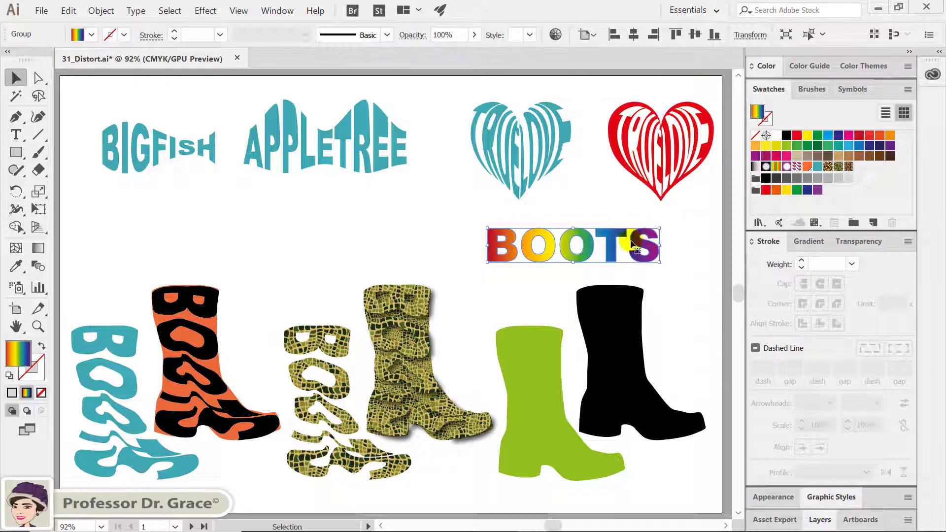
pyautogui.click(508, 237)
pyautogui.click(645, 239)
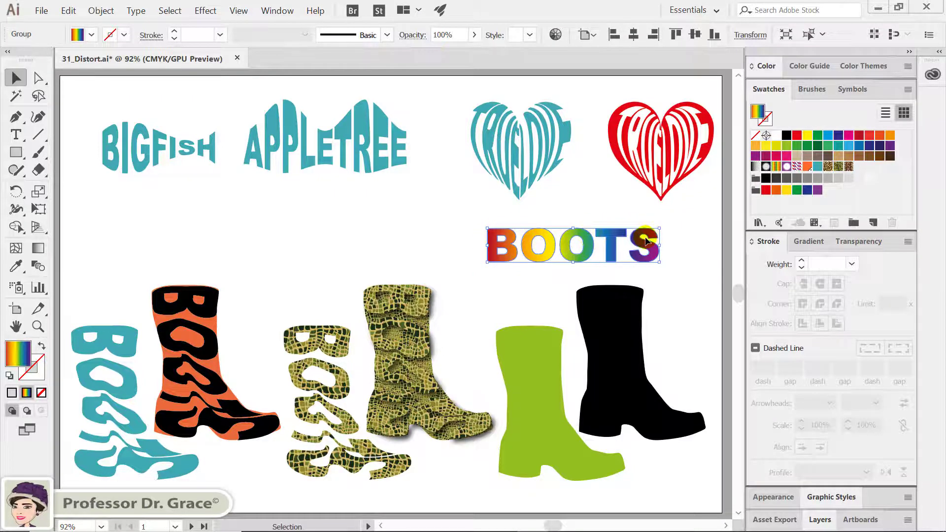
pyautogui.click(645, 239)
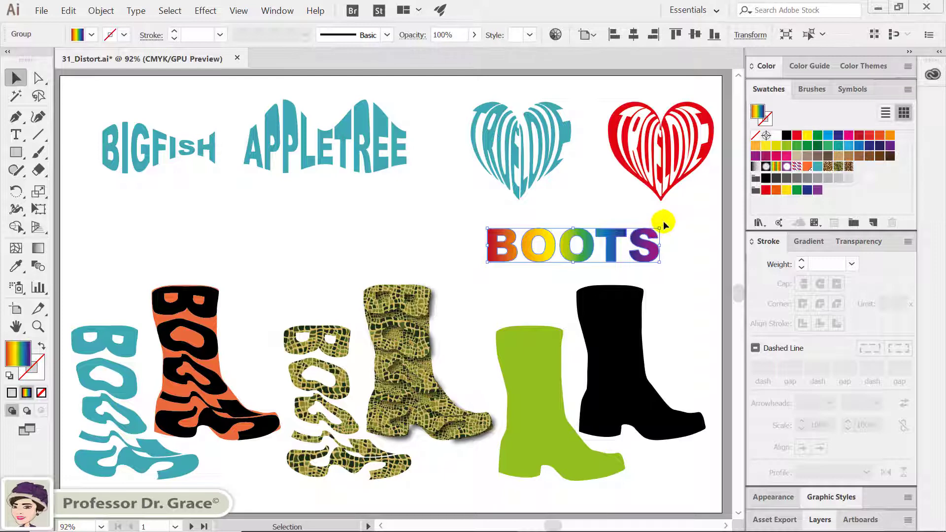
pyautogui.press('shift')
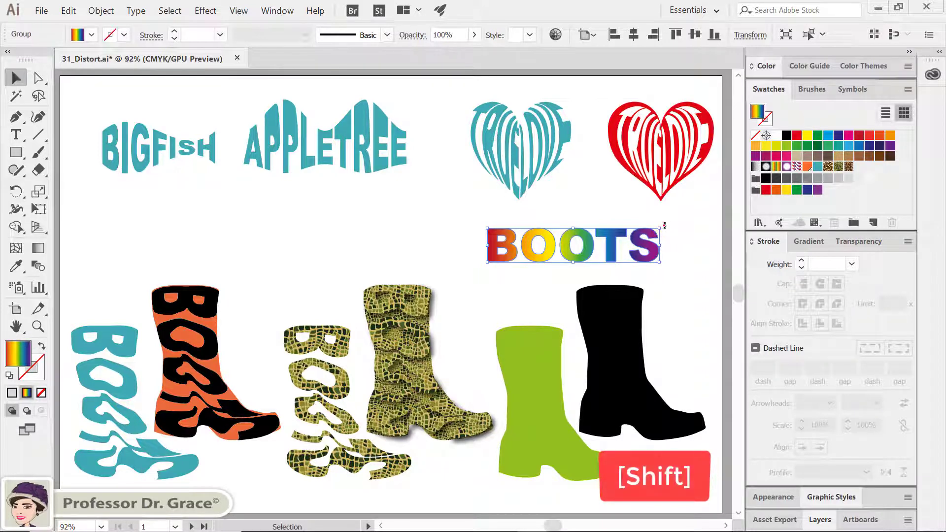
pyautogui.moveTo(664, 225); pyautogui.dragTo(569, 332)
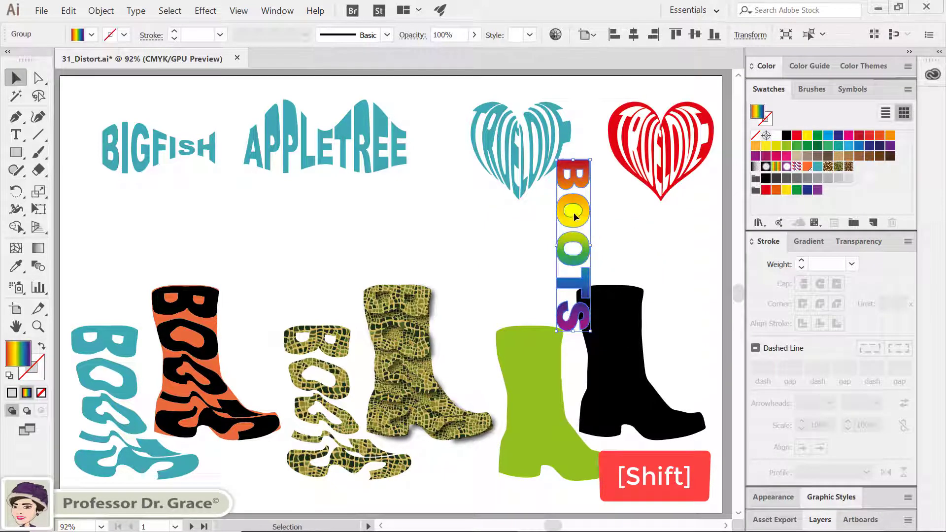
# Place the rainbow-gradient BOOTS text behind the remaining green boot and distort it into that shape with Make with Top Object
pyautogui.moveTo(574, 216); pyautogui.dragTo(537, 378)
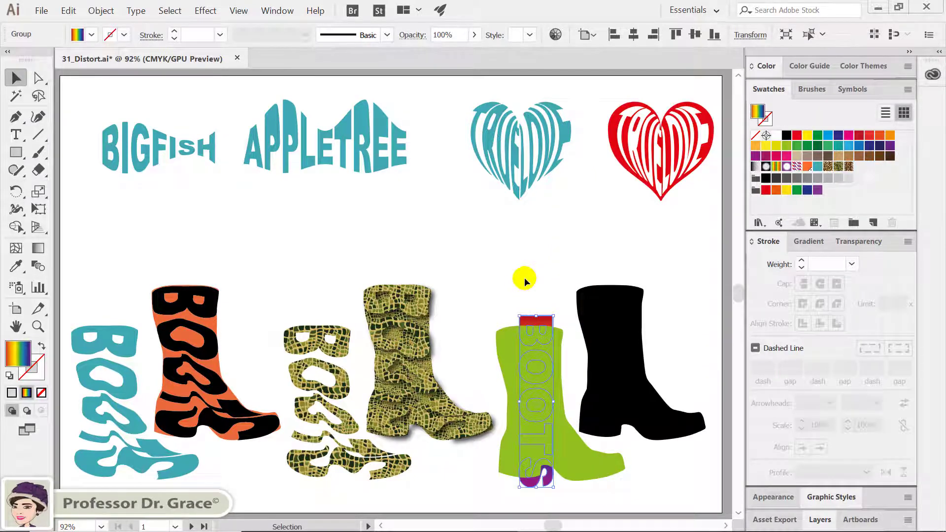
pyautogui.keyDown('shift'); pyautogui.click(539, 341); pyautogui.keyUp('shift')
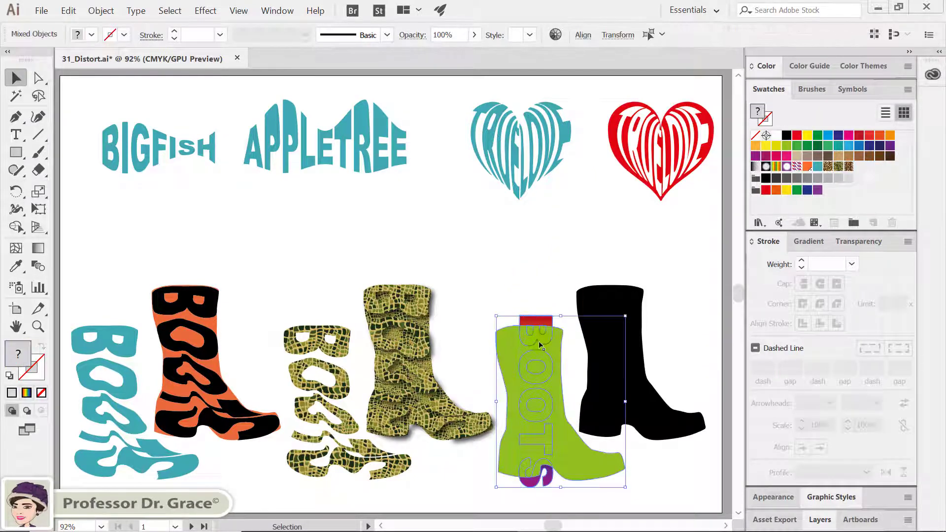
pyautogui.hotkey('ctrl', 'alt', 'c')
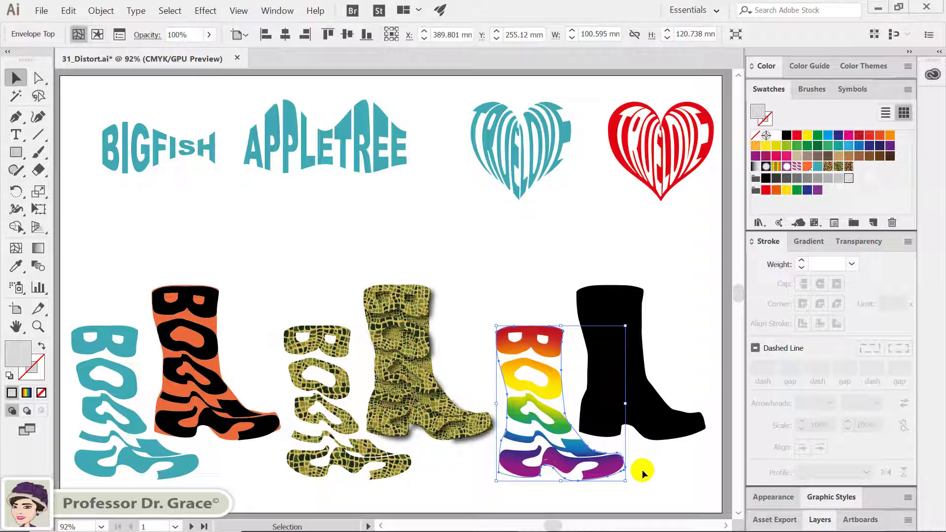
# Duplicate the rainbow boot-shaped BOOTS envelope exactly over the black boot and leave it deselected
pyautogui.press('alt')
pyautogui.moveTo(608, 472); pyautogui.dragTo(689, 430)
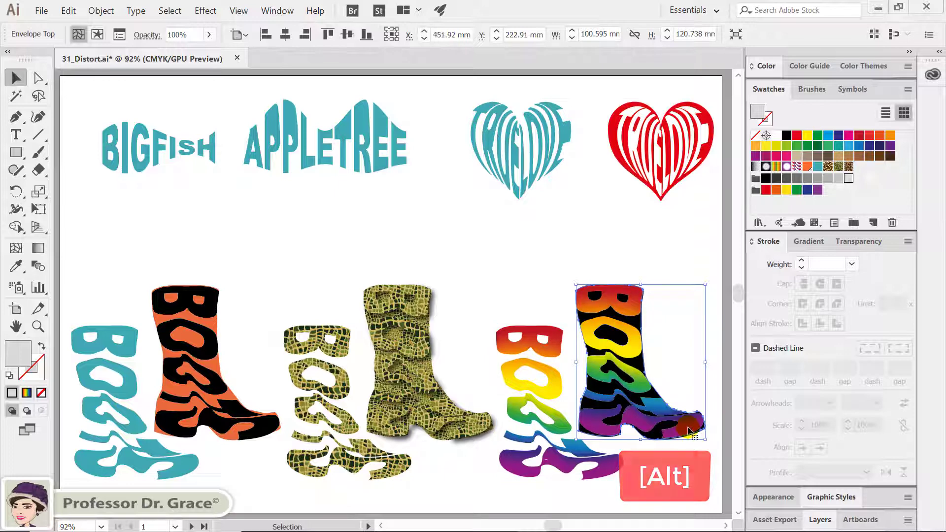
pyautogui.click(674, 372)
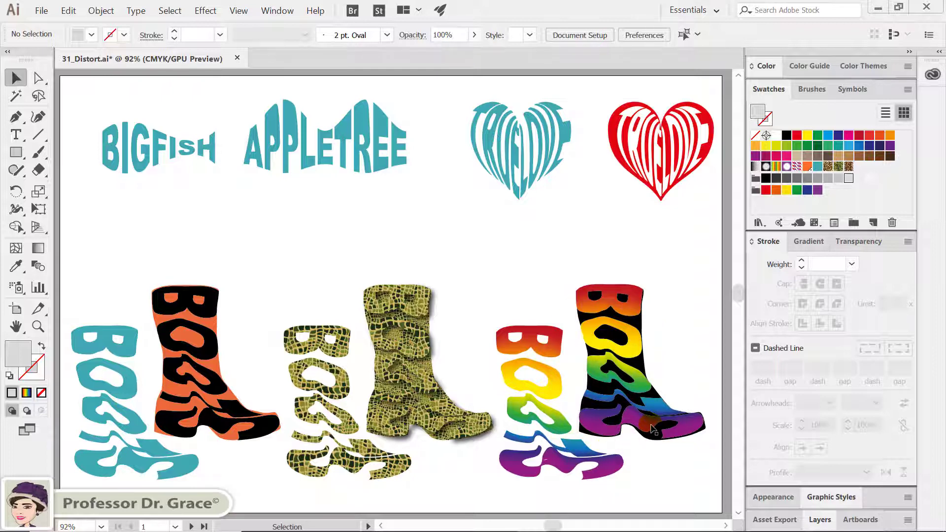
pyautogui.click(561, 354)
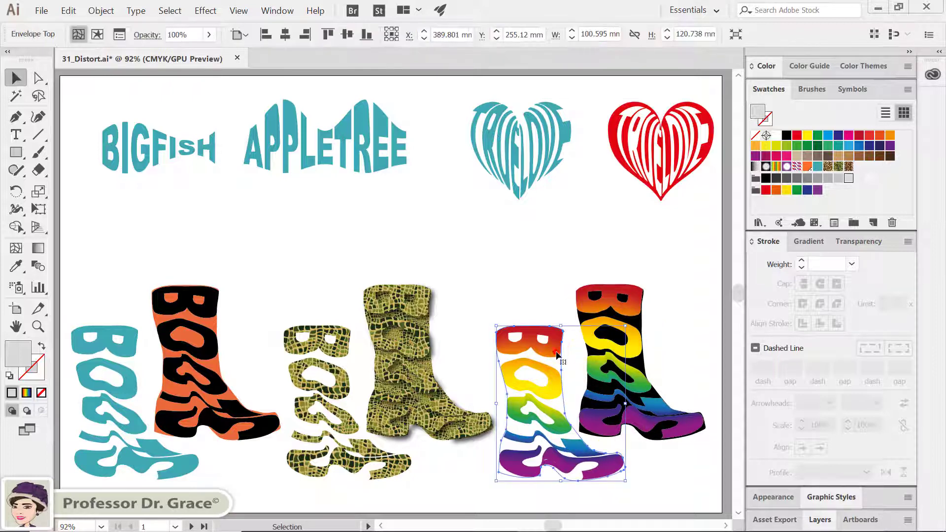
pyautogui.hotkey('ctrl', 'z')
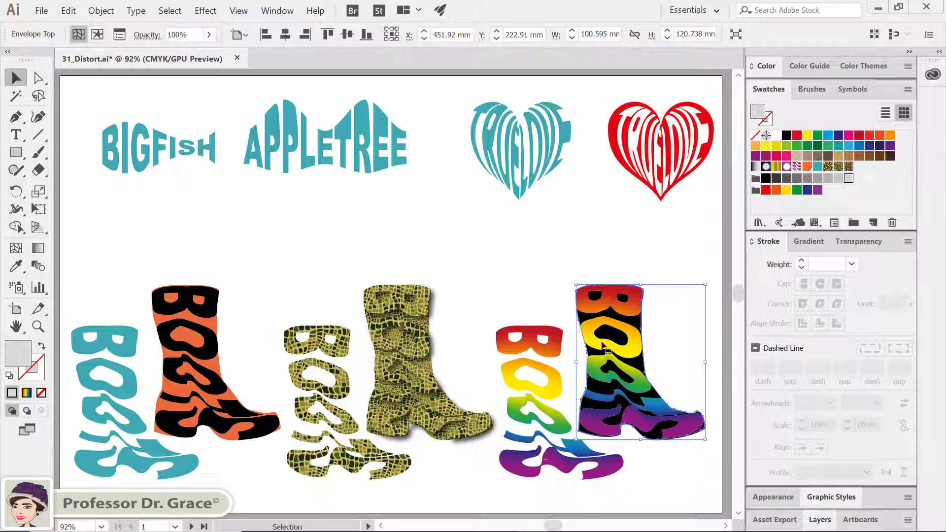
pyautogui.click(528, 277)
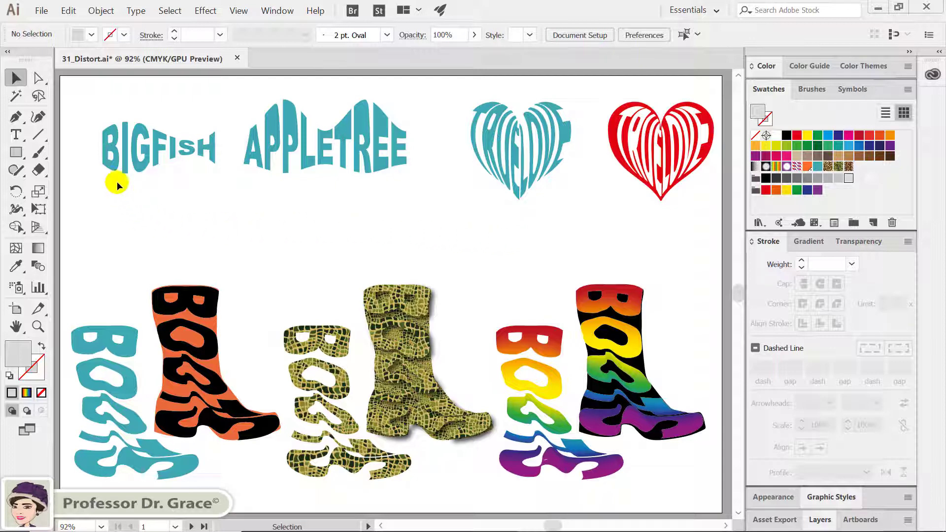
# Release the BIGFISH envelope, separating the text from its grey fish-shaped mesh, and move the mesh straight down below the text
pyautogui.click(124, 159)
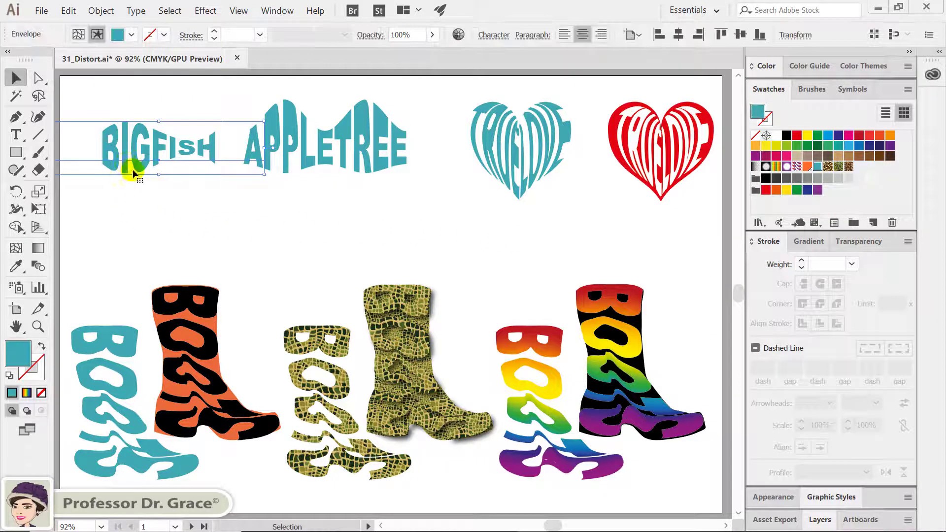
pyautogui.click(101, 10)
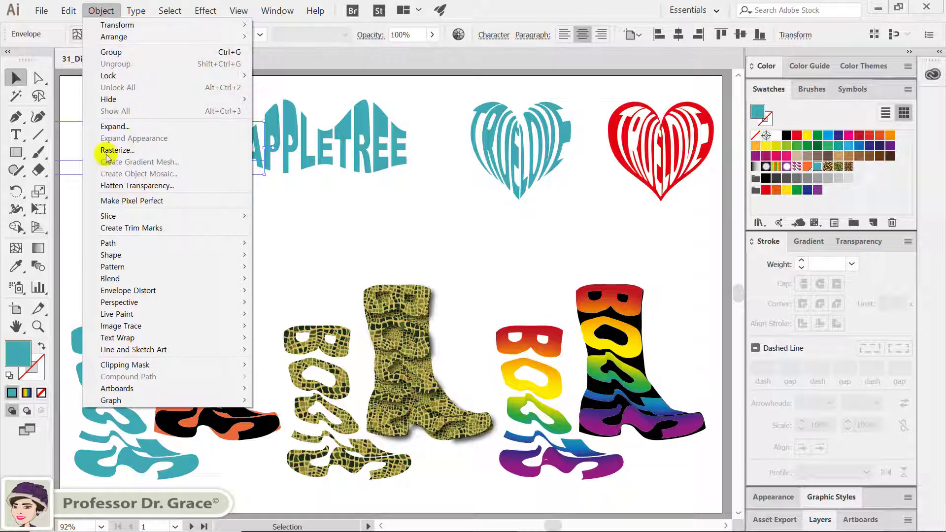
pyautogui.moveTo(139, 291)
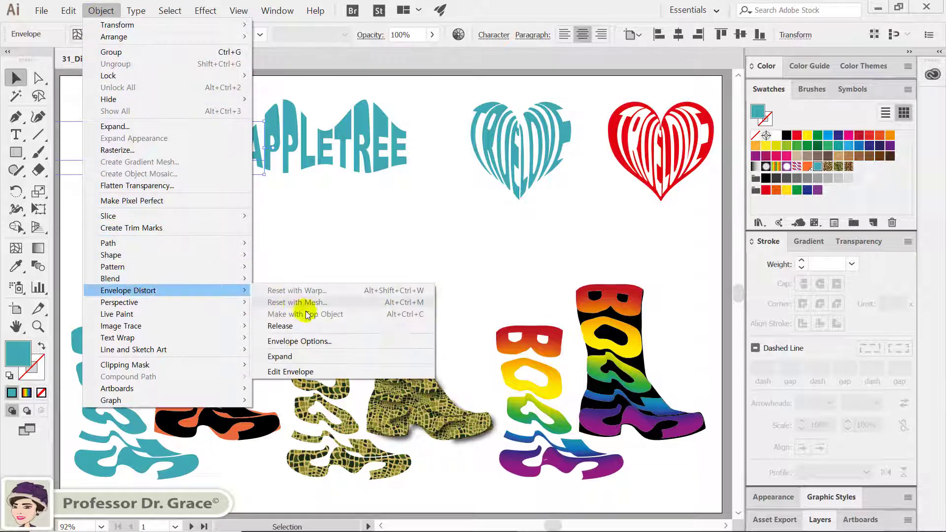
pyautogui.click(327, 325)
pyautogui.click(249, 211)
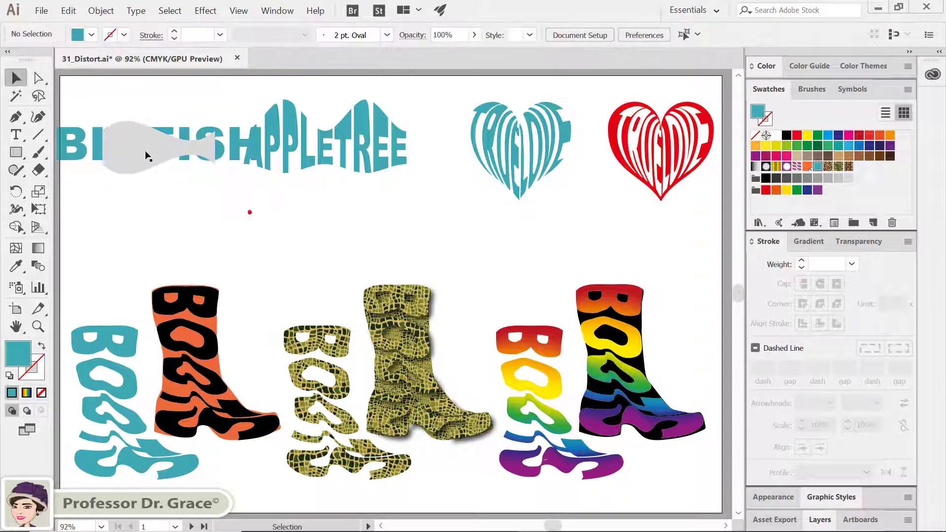
pyautogui.moveTo(147, 156); pyautogui.dragTo(148, 218)
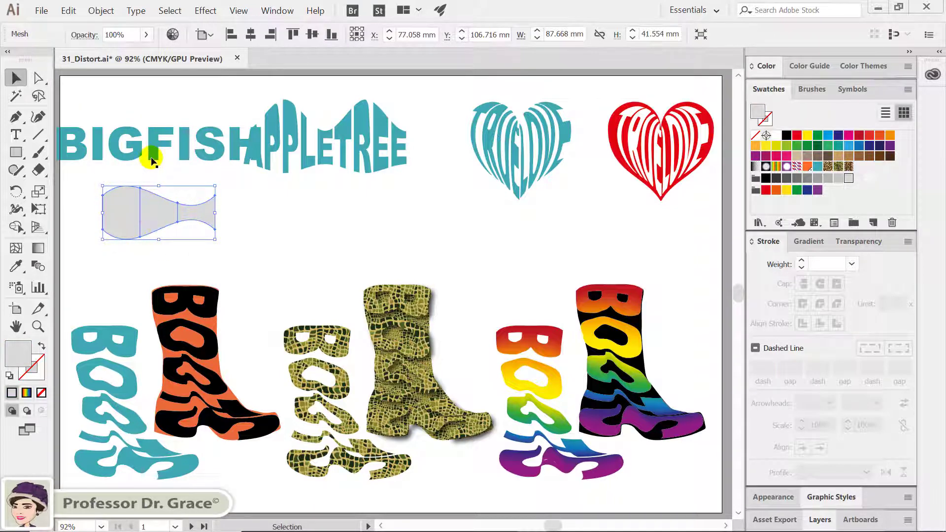
pyautogui.click(152, 168)
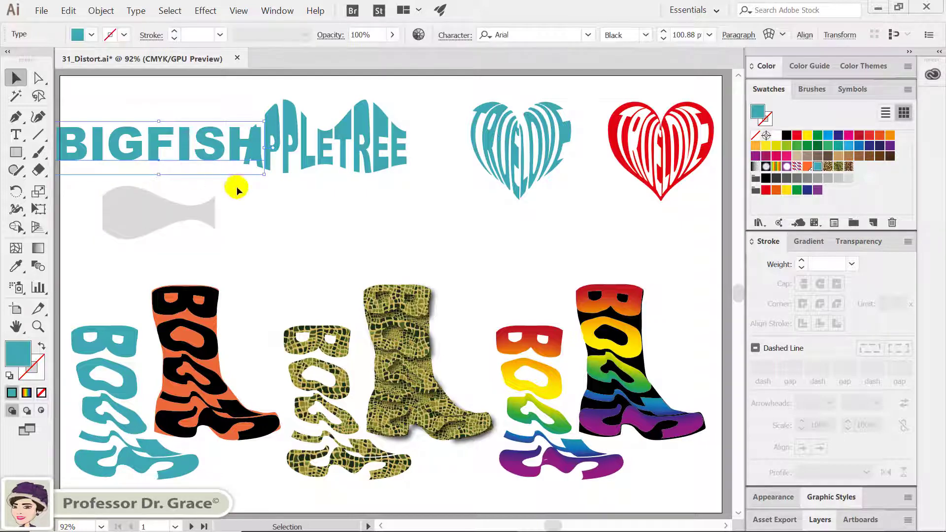
# Expand the APPLETREE mesh envelope into plain shapes and deselect the resulting group
pyautogui.click(328, 163)
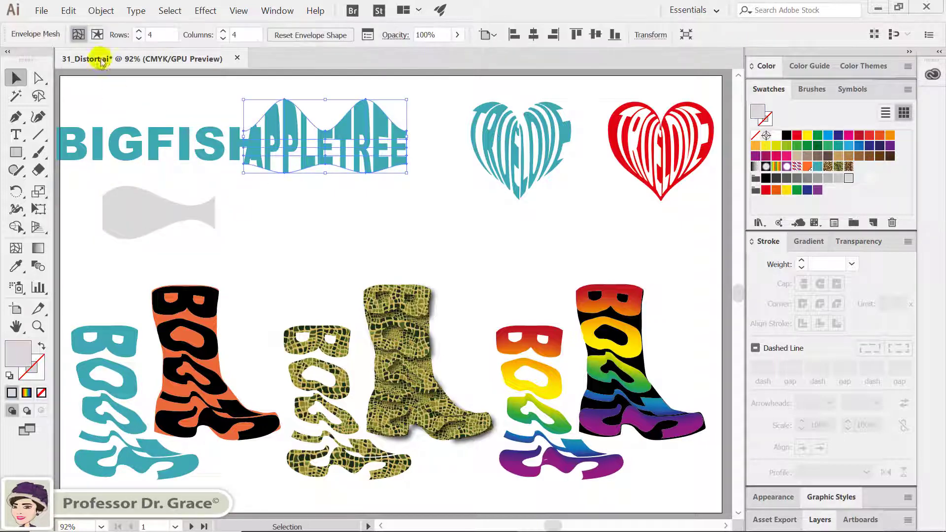
pyautogui.click(100, 10)
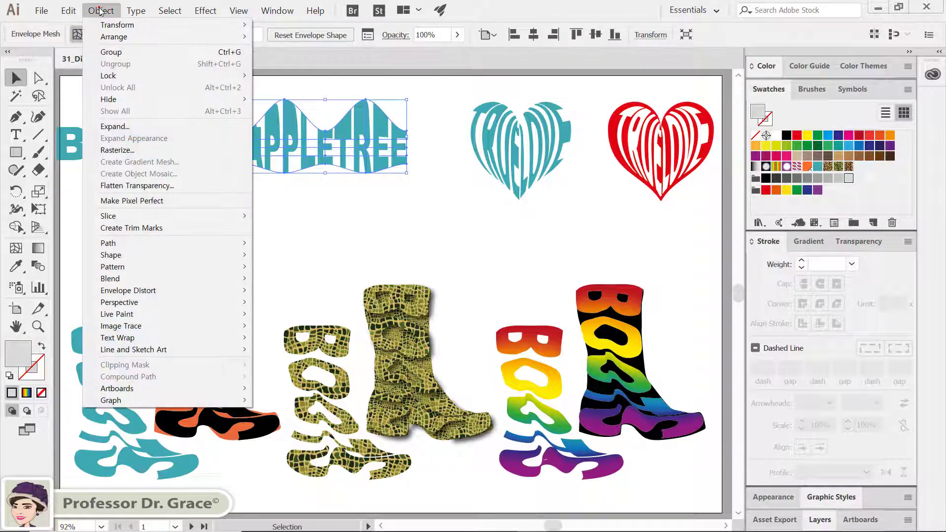
pyautogui.click(149, 290)
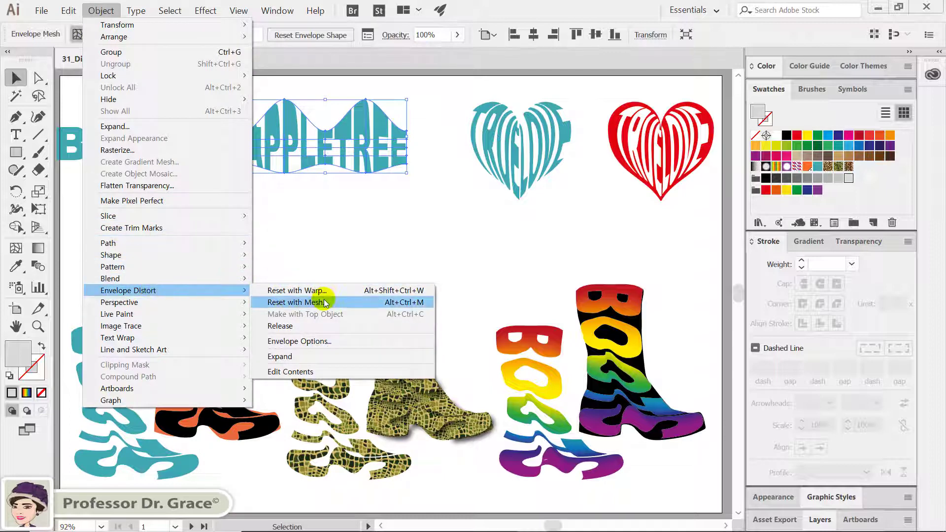
pyautogui.click(321, 356)
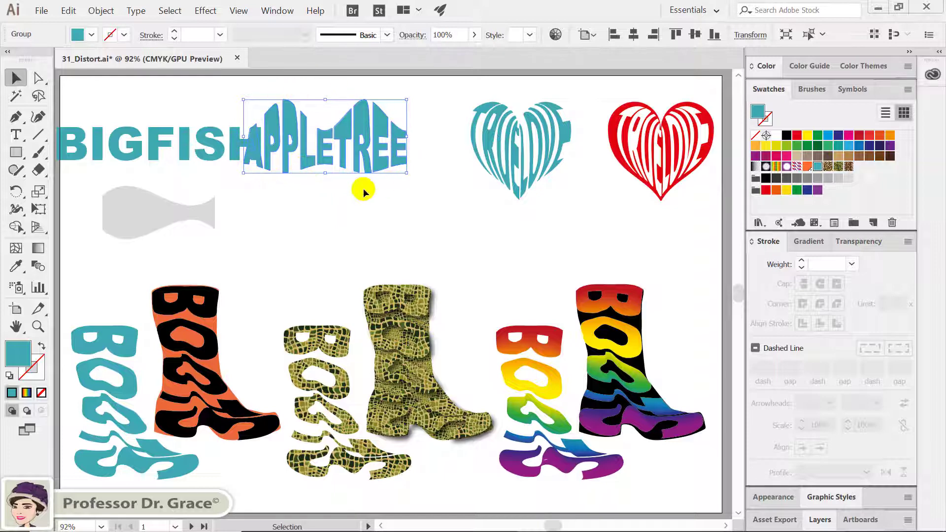
pyautogui.click(354, 218)
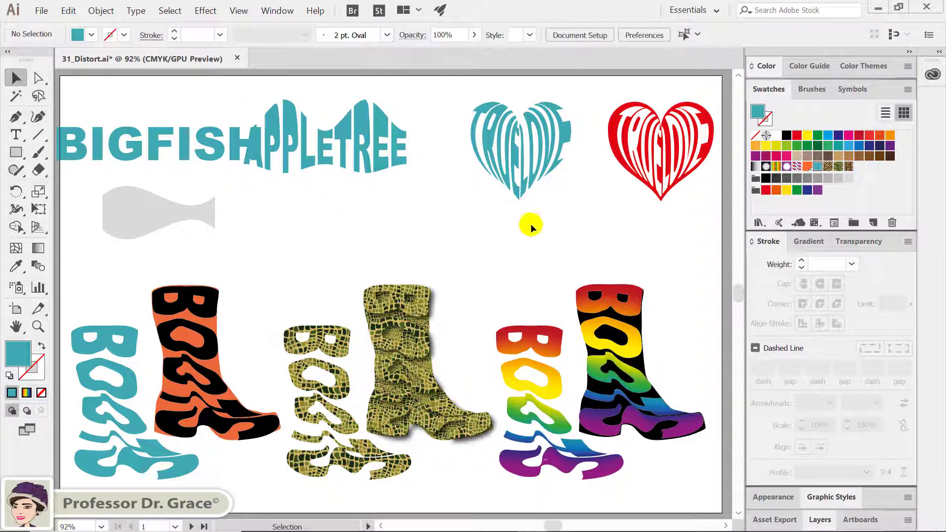
# Switch the teal heart-shaped TRUELOVE text to Edit Envelope mode and back to Edit Contents mode
pyautogui.click(520, 193)
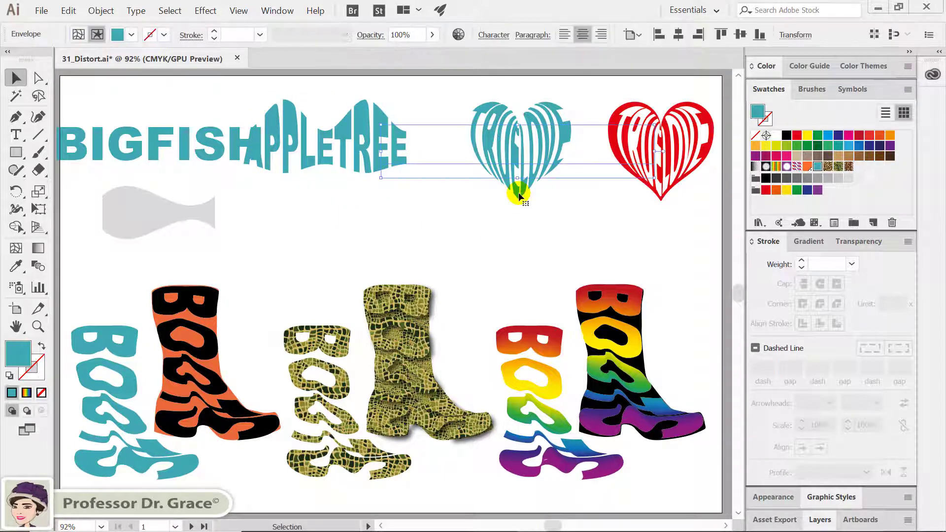
pyautogui.click(101, 11)
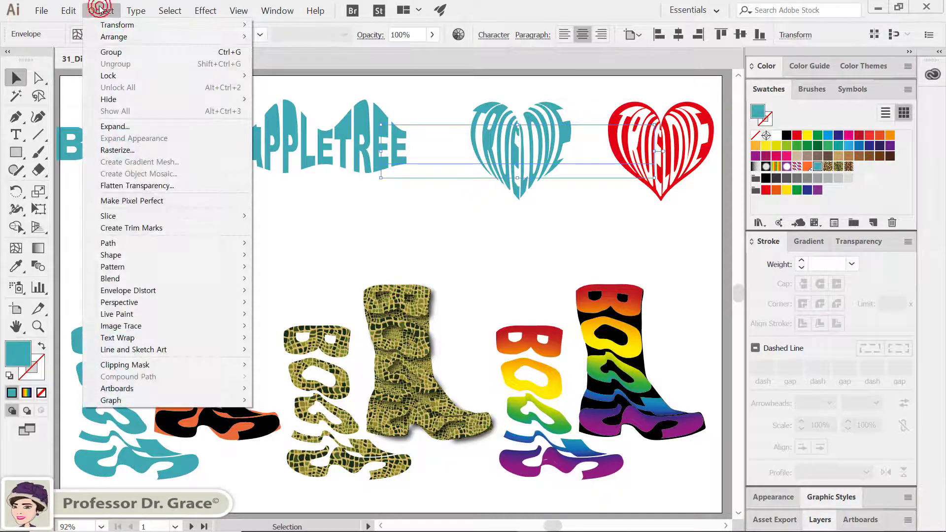
pyautogui.moveTo(189, 290)
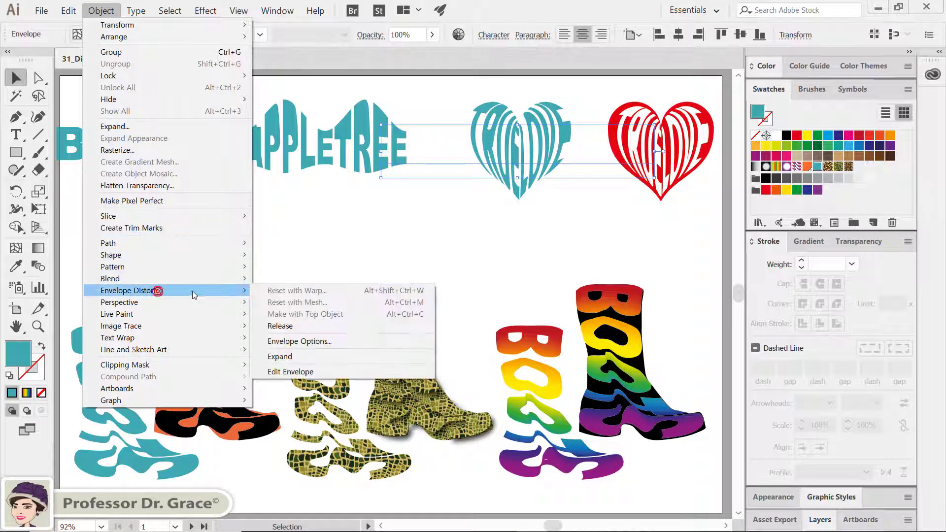
pyautogui.click(345, 372)
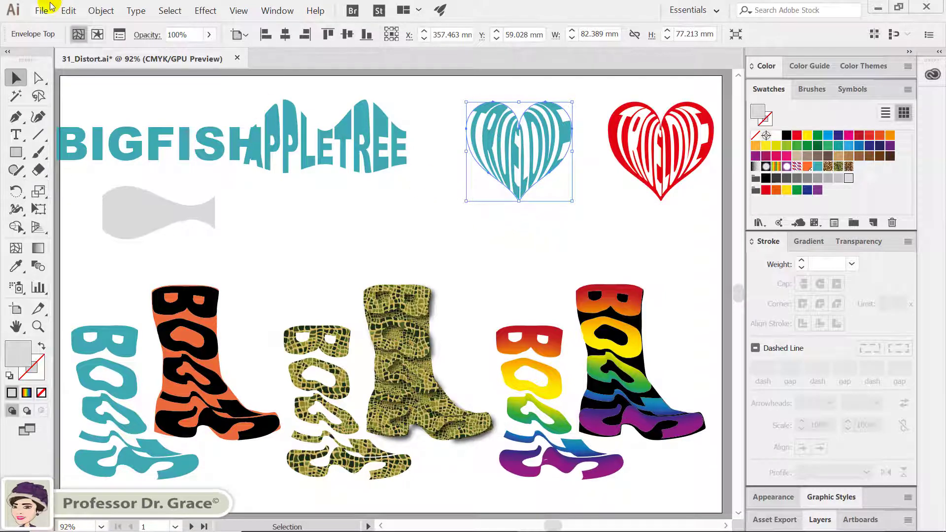
pyautogui.click(101, 11)
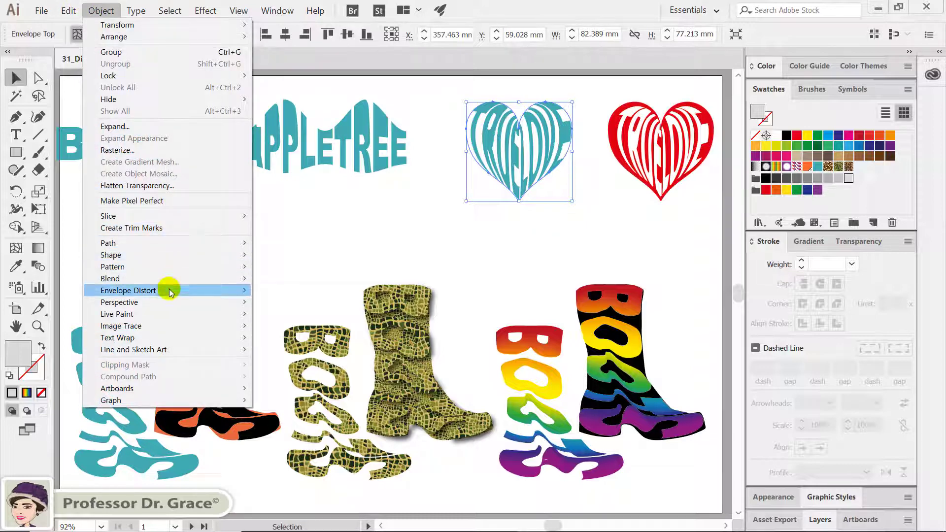
pyautogui.moveTo(169, 289)
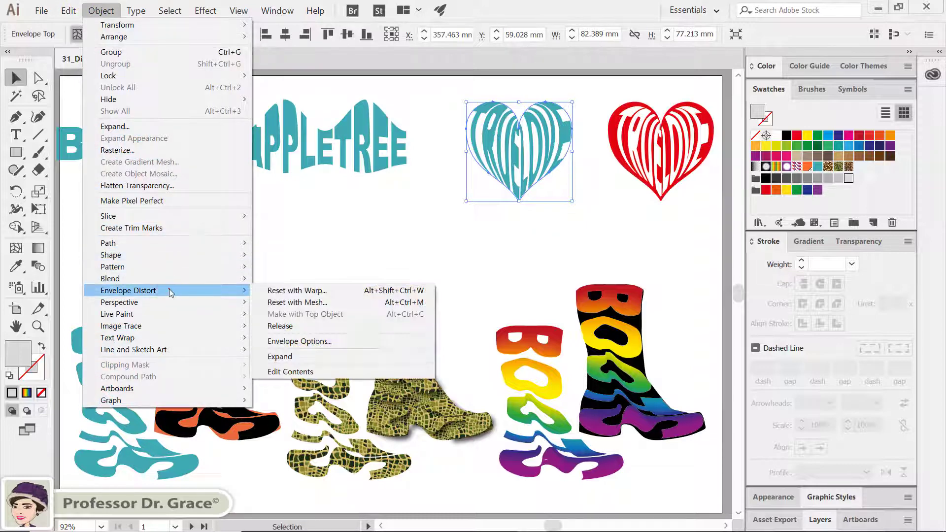
pyautogui.click(334, 372)
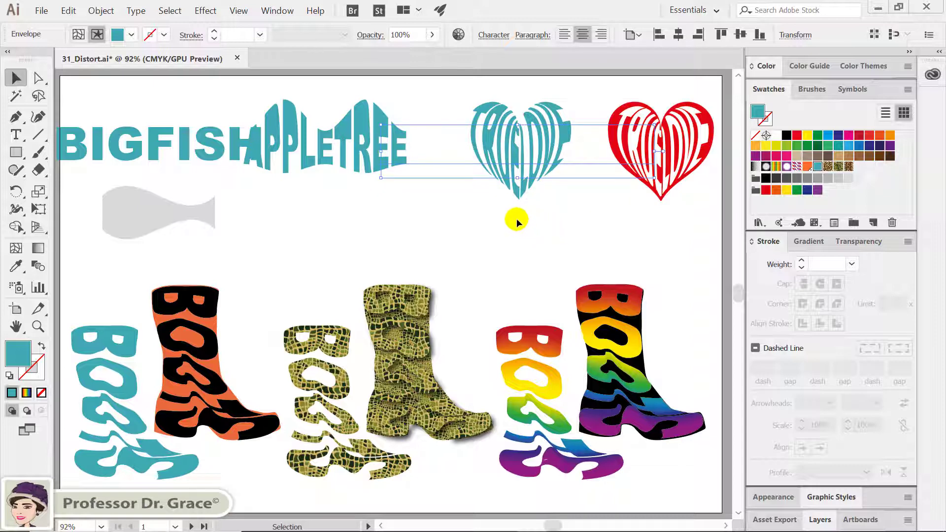
# Set the teal heart-shaped TRUELOVE text to envelope editing instead of contents editing, and deselect it
pyautogui.click(96, 35)
pyautogui.click(96, 34)
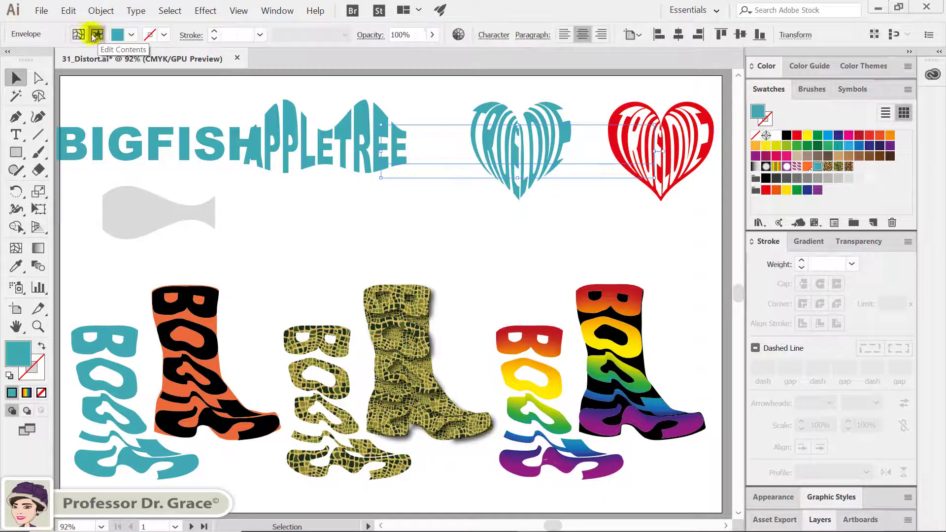
pyautogui.click(96, 35)
pyautogui.click(94, 36)
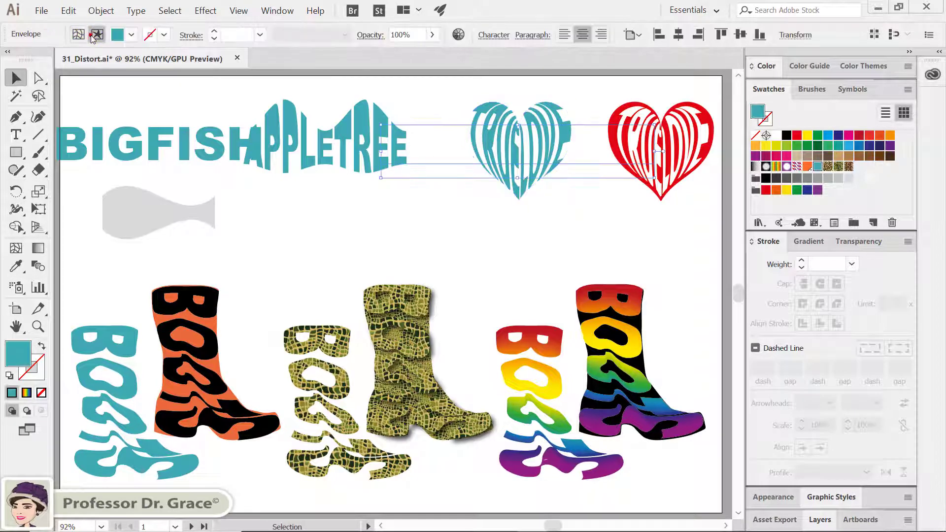
pyautogui.click(77, 35)
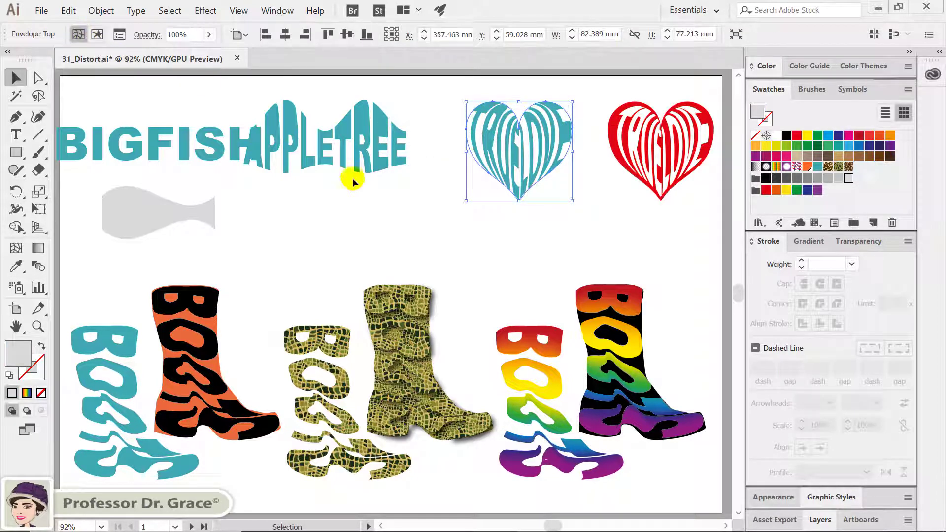
pyautogui.click(486, 228)
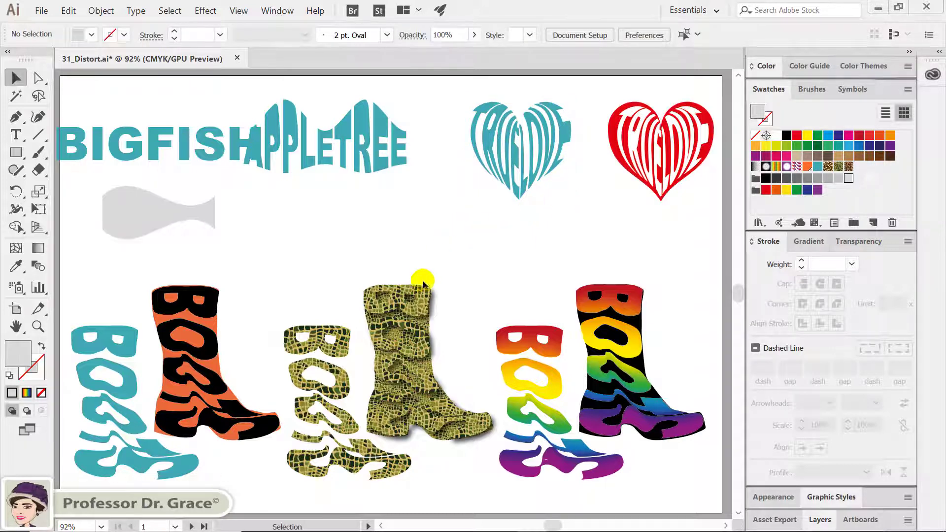
# In the snakeskin boot's envelope options, enable preview, disable linear gradient distortion, enable pattern fill distortion, set fidelity to 82, apply and deselect
pyautogui.click(404, 305)
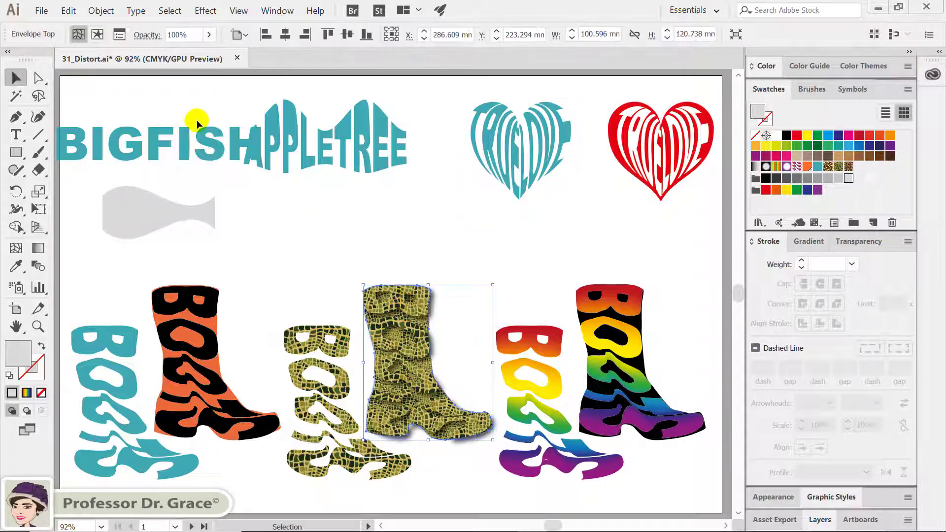
pyautogui.click(100, 10)
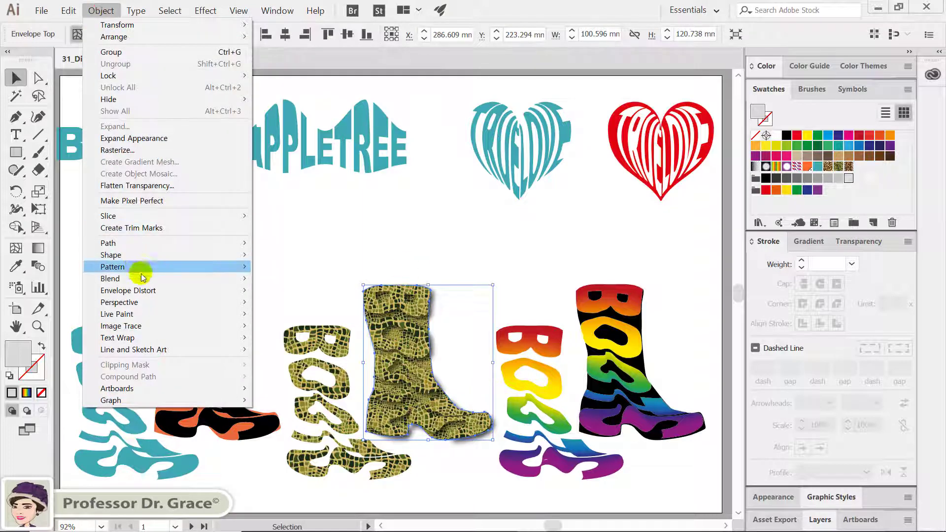
pyautogui.click(145, 292)
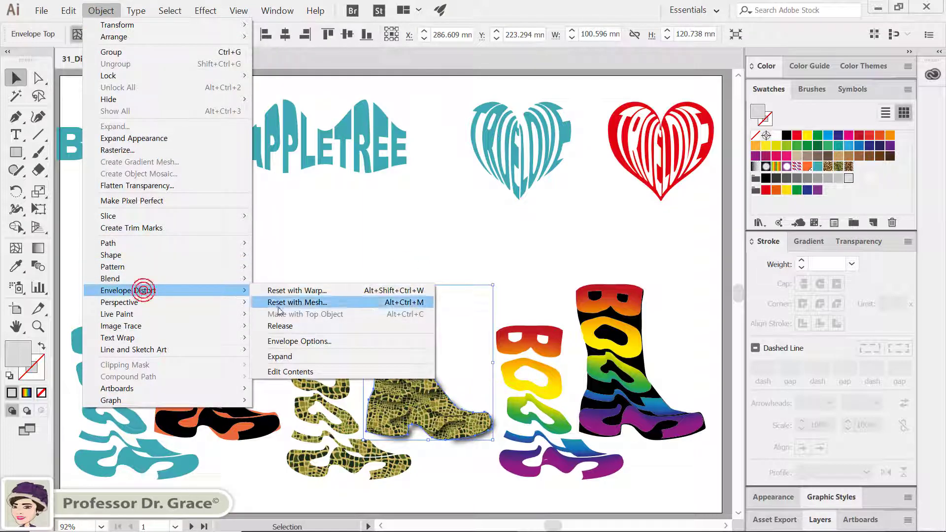
pyautogui.click(311, 344)
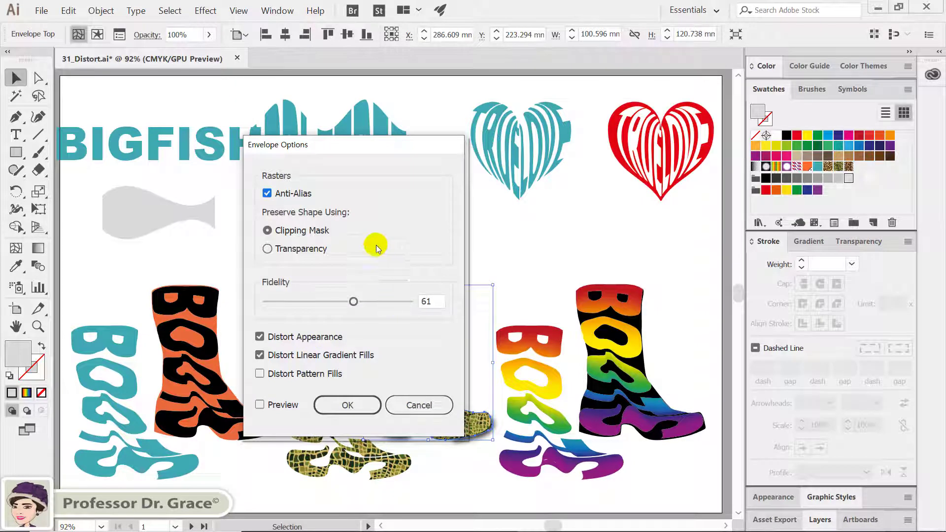
pyautogui.moveTo(360, 148); pyautogui.dragTo(230, 111)
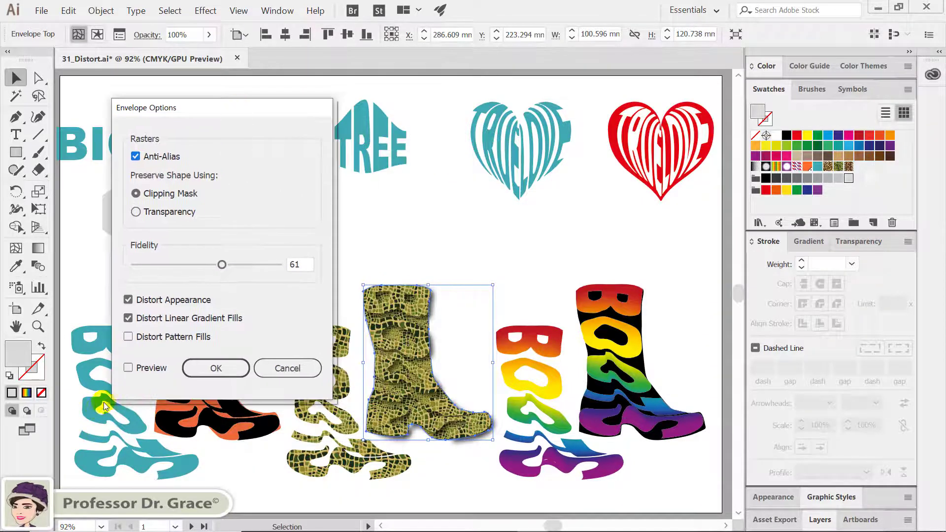
pyautogui.click(129, 368)
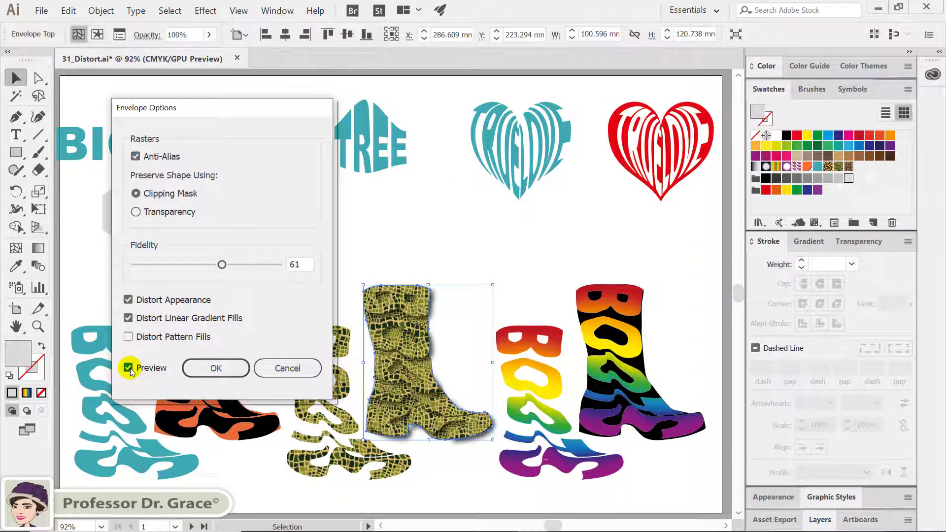
pyautogui.click(128, 318)
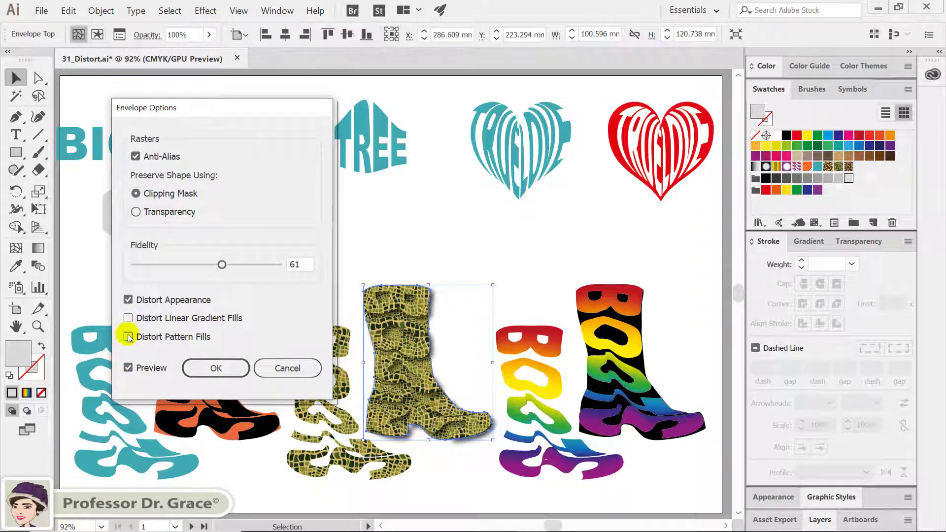
pyautogui.click(128, 337)
pyautogui.moveTo(222, 265); pyautogui.dragTo(254, 268)
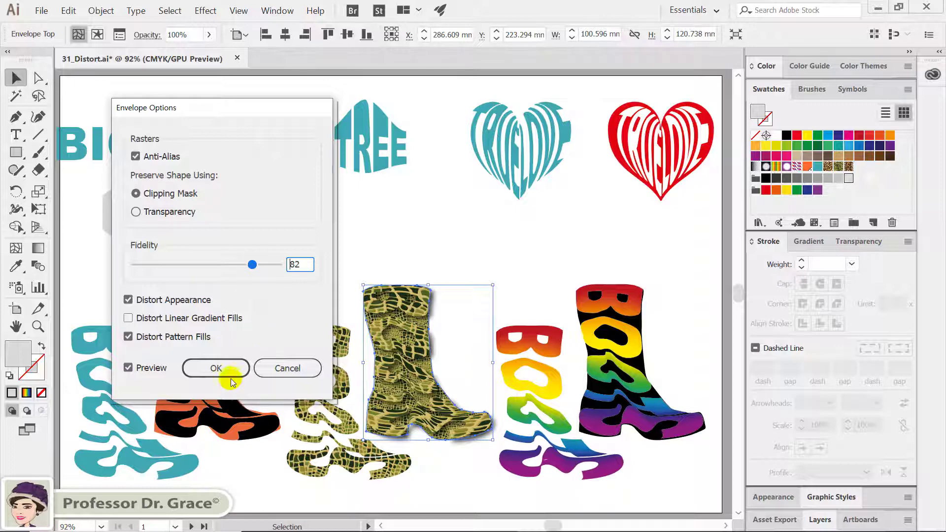
pyautogui.click(230, 365)
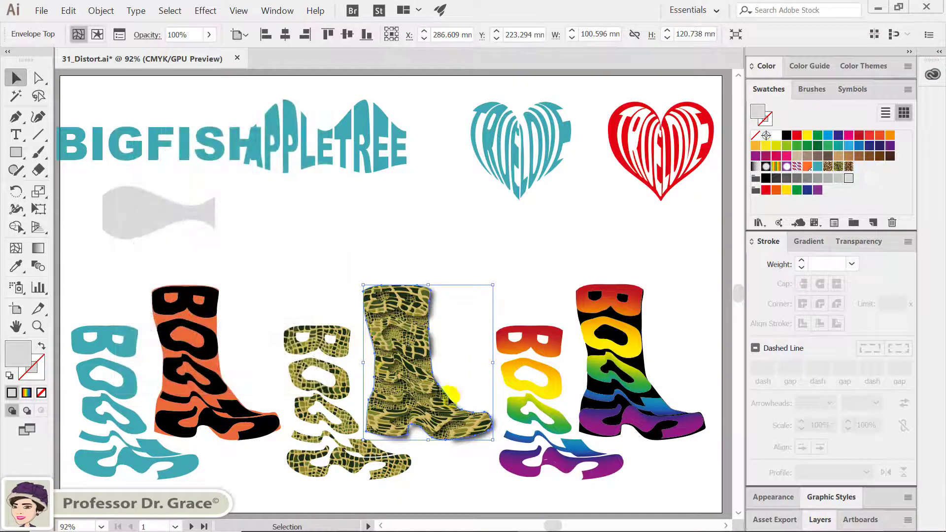
pyautogui.click(522, 265)
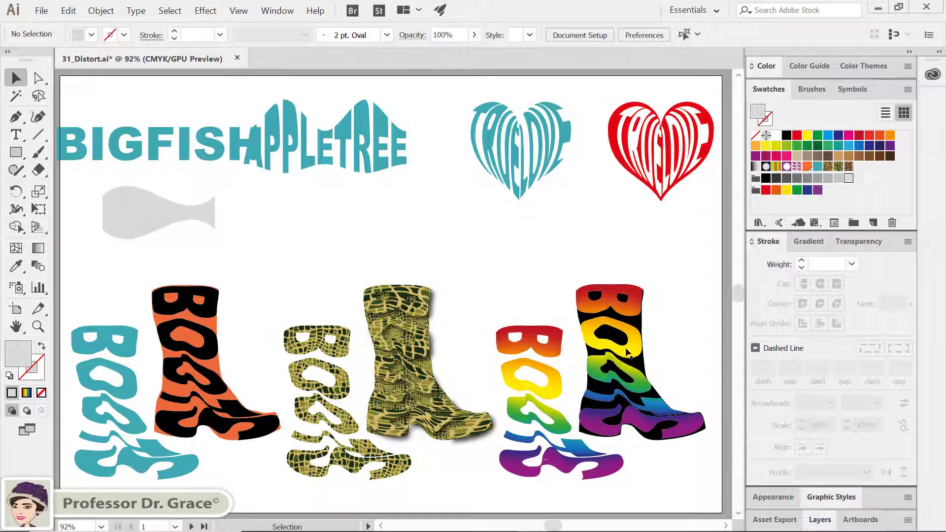
# Set the rainbow boot's envelope fidelity to 92 with preview enabled, apply the options and deselect the boot
pyautogui.click(640, 353)
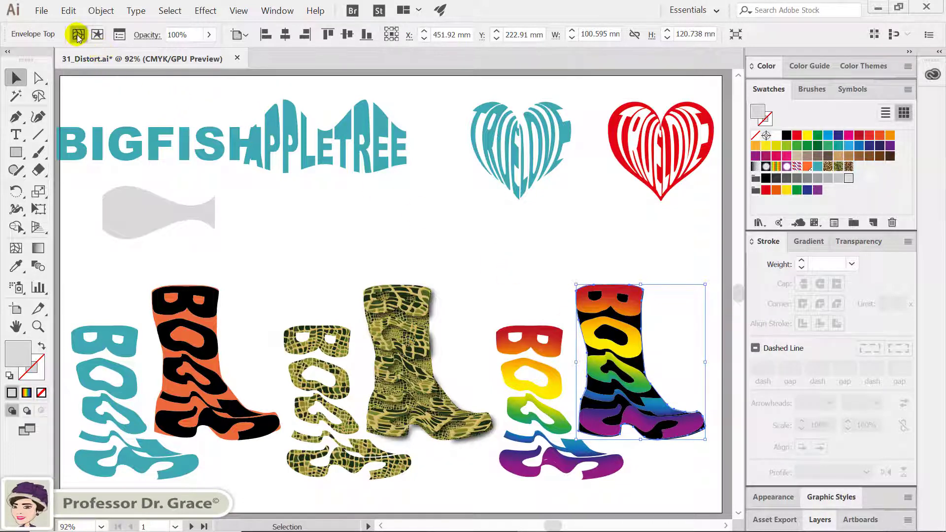
pyautogui.click(119, 35)
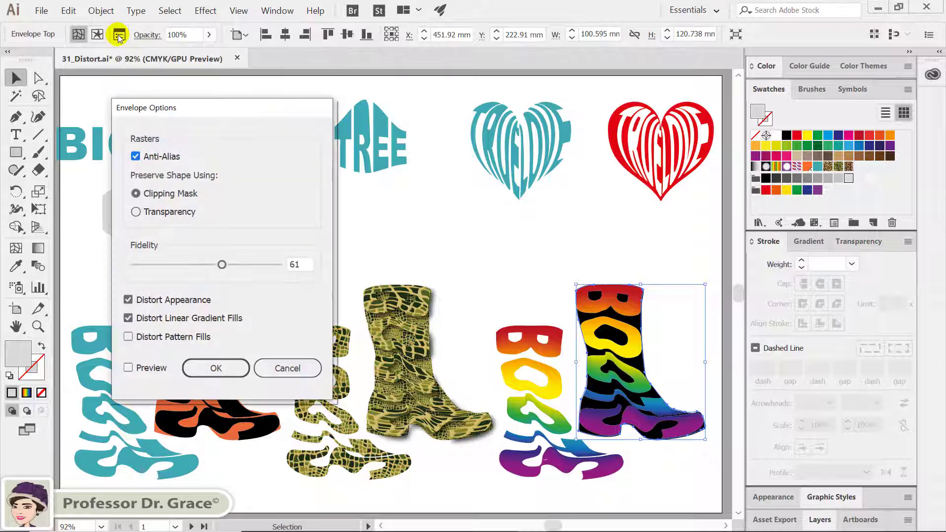
pyautogui.moveTo(233, 112); pyautogui.dragTo(419, 97)
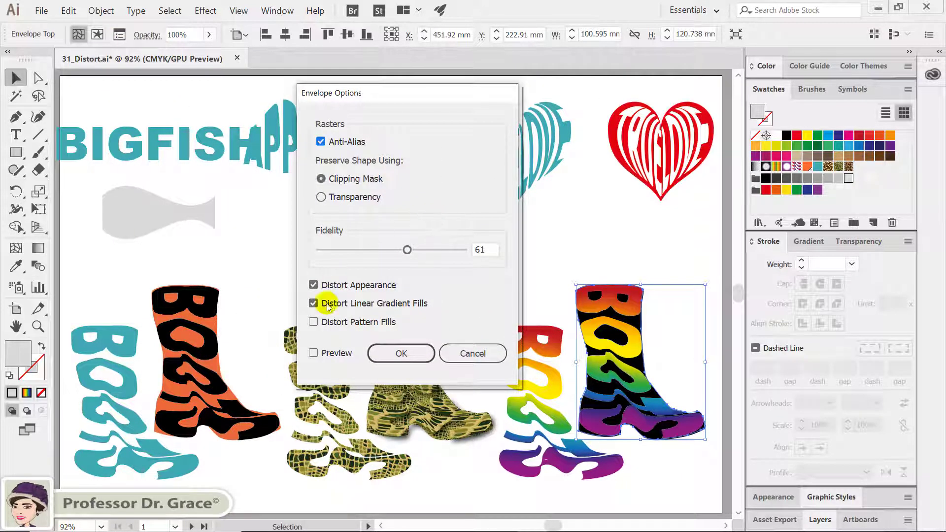
pyautogui.click(315, 352)
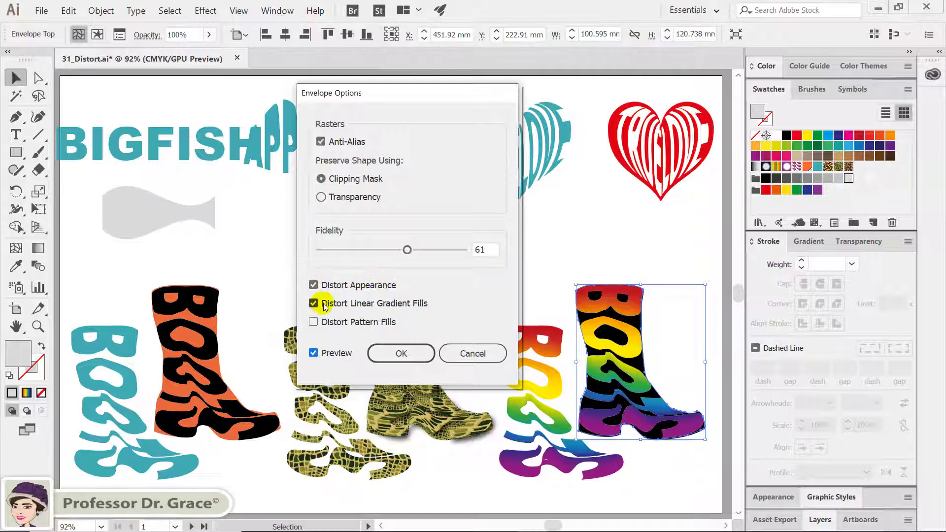
pyautogui.moveTo(407, 257); pyautogui.dragTo(453, 255)
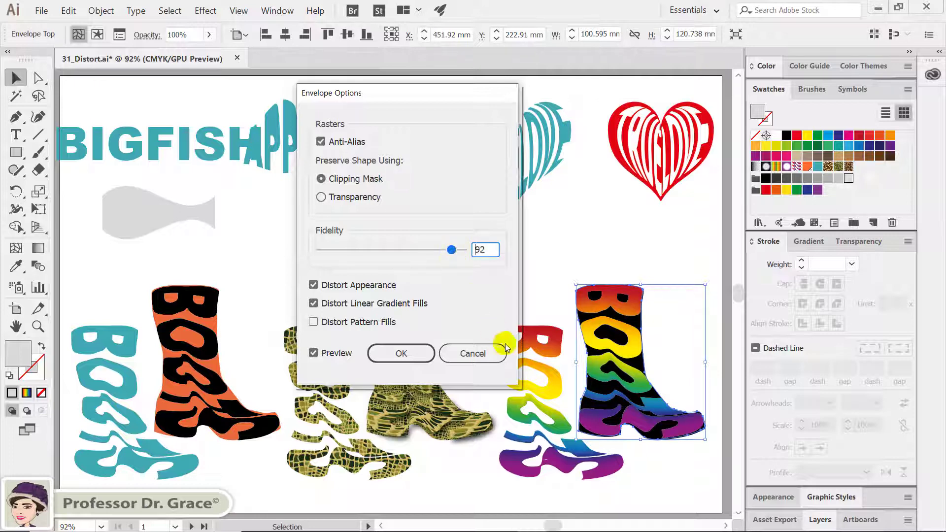
pyautogui.click(408, 354)
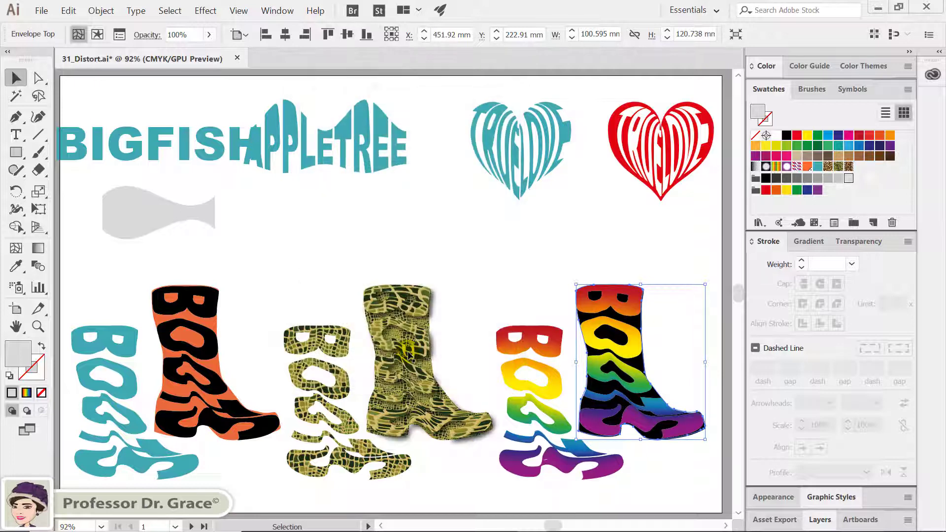
pyautogui.click(503, 271)
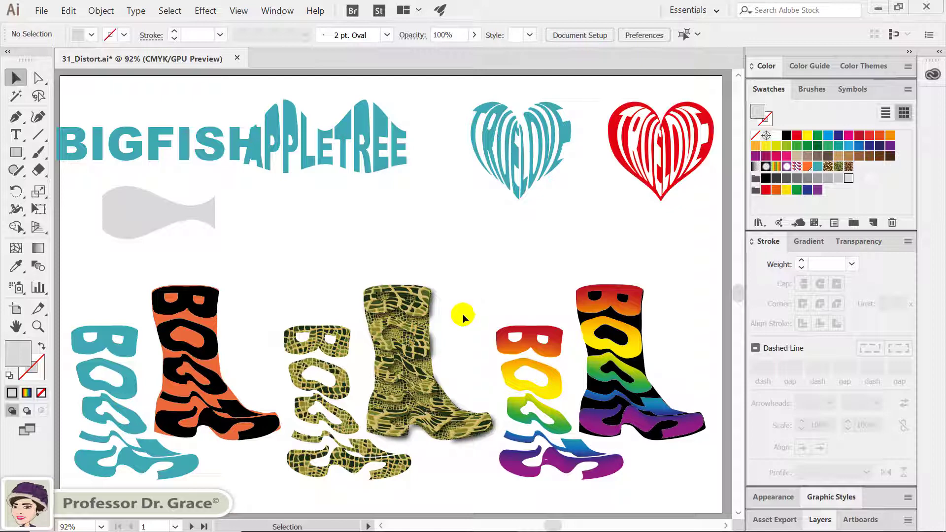
# Bring the artboard with the Make with Warp styles table into view and fit it to the window
pyautogui.moveTo(463, 443); pyautogui.dragTo(433, 148)
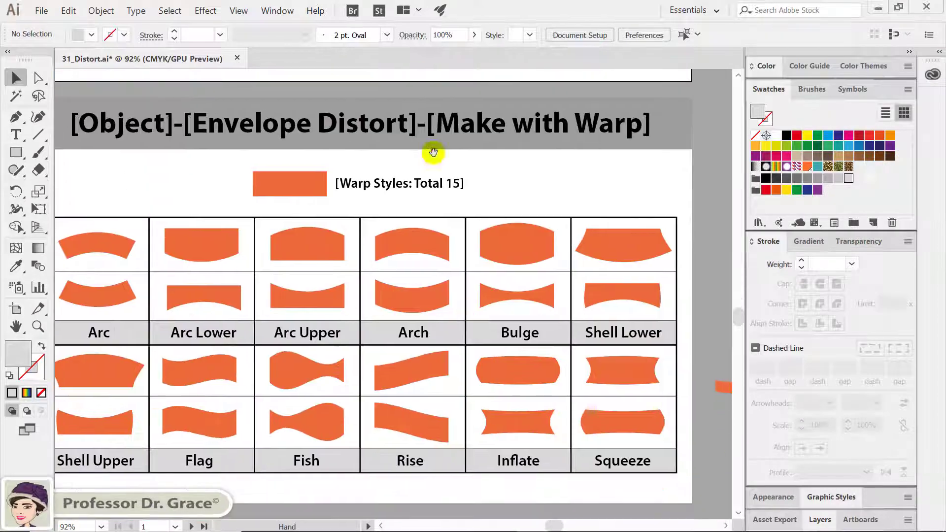
pyautogui.hotkey('ctrl', '0')
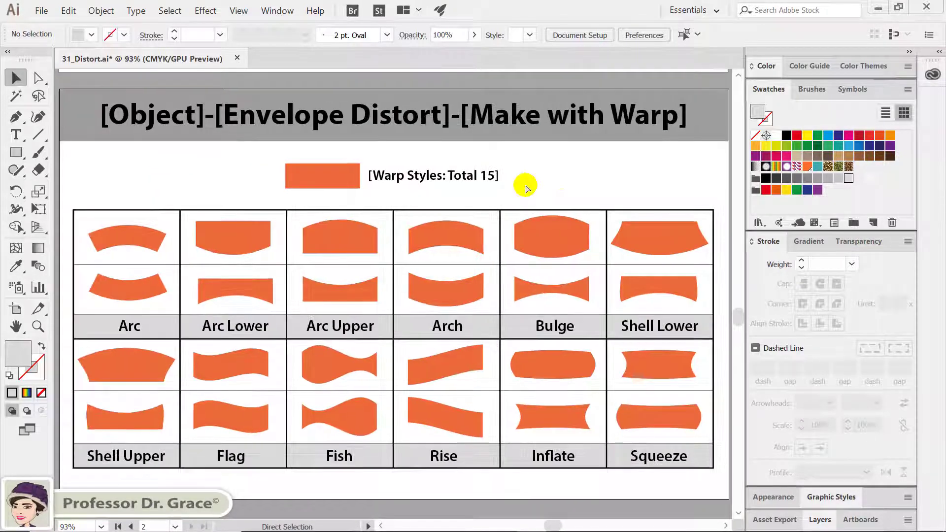